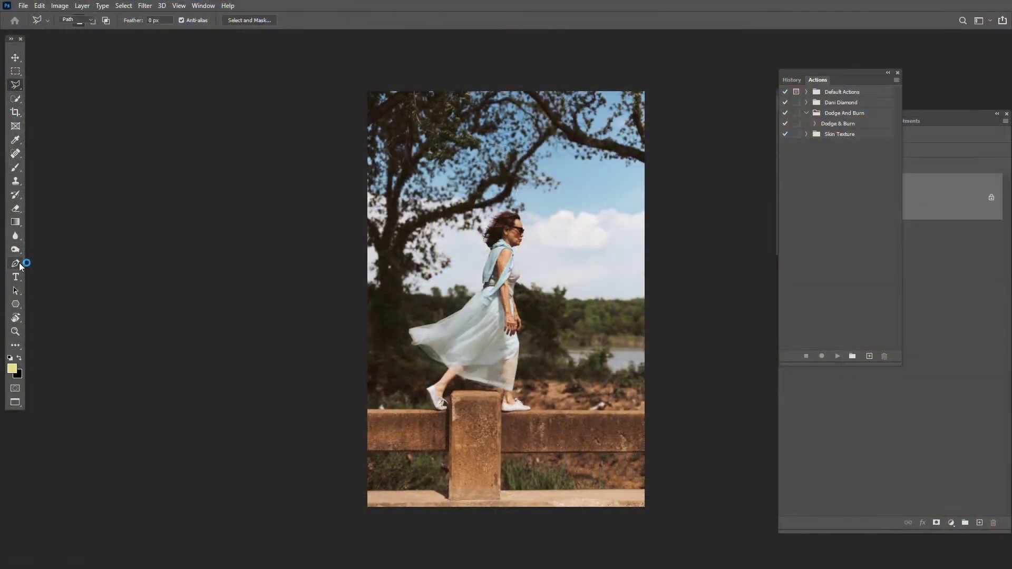
Step: With the Pen tool active, zoom in on the woman's skirt hem, leg and railing edge
click(53, 262)
scroll(422, 406, up, 2)
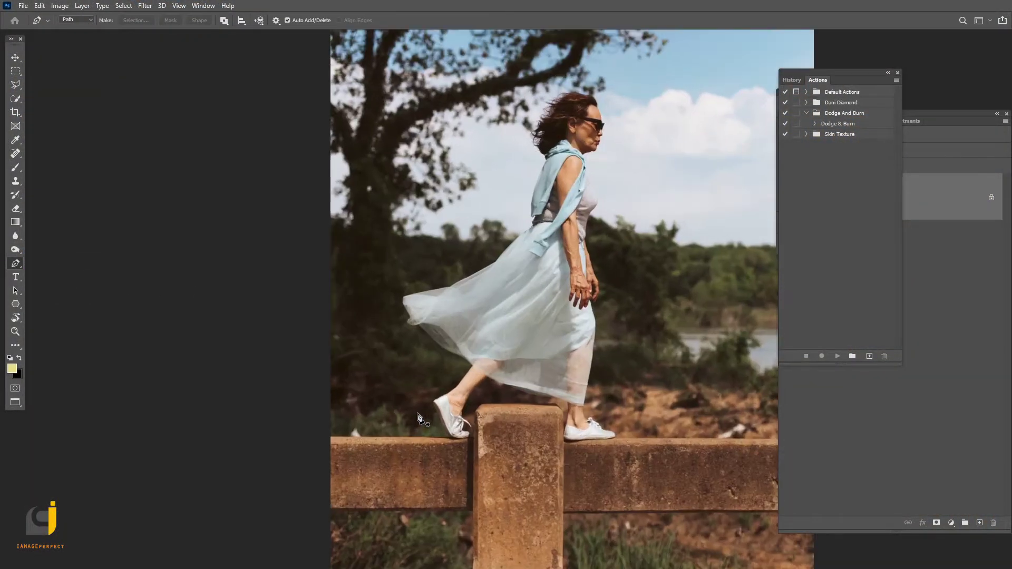
scroll(374, 400, up, 2)
scroll(328, 341, down, 1)
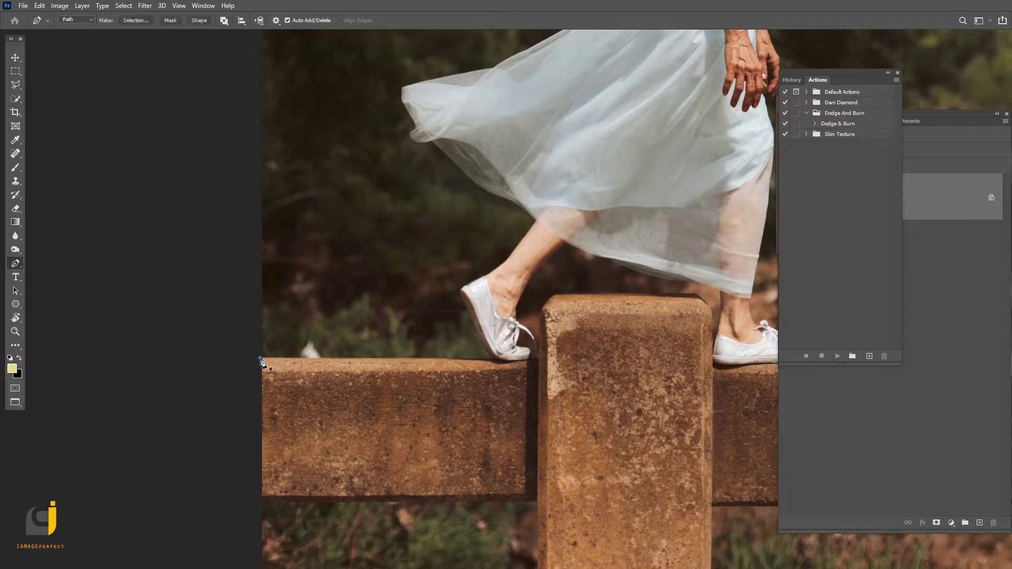
scroll(464, 299, up, 3)
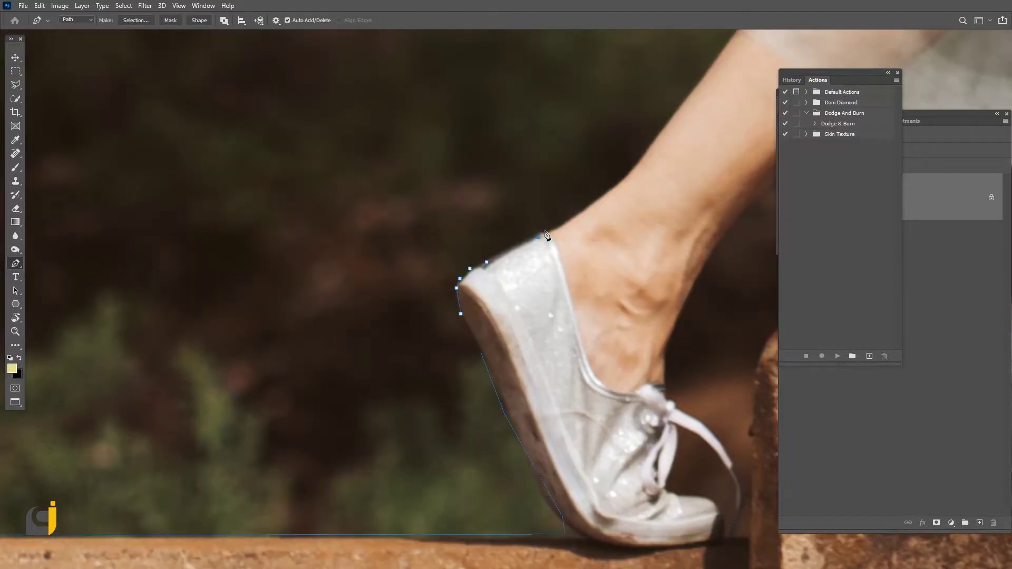
scroll(641, 161, down, 2)
scroll(592, 269, up, 2)
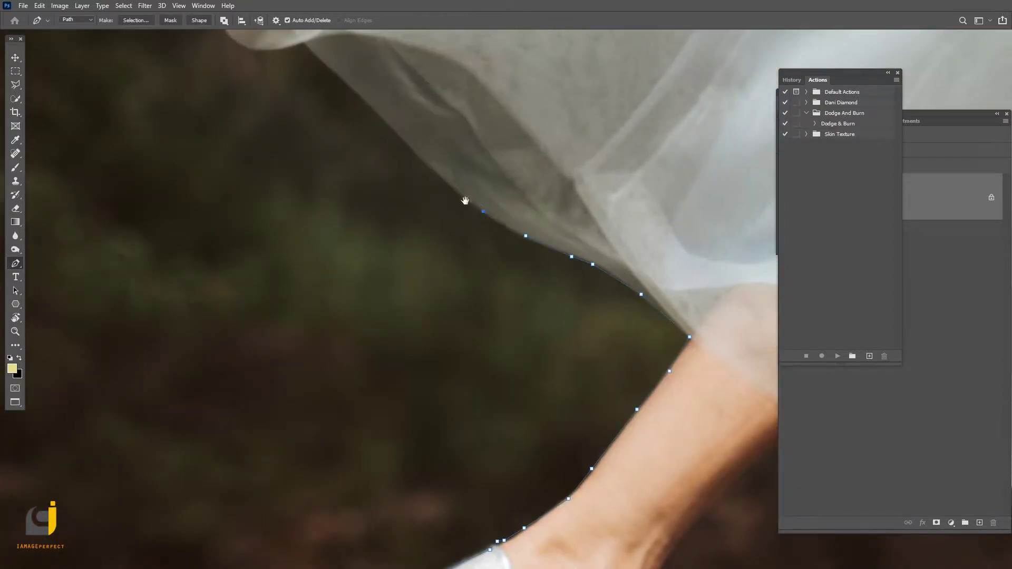
drag(477, 207, 594, 371)
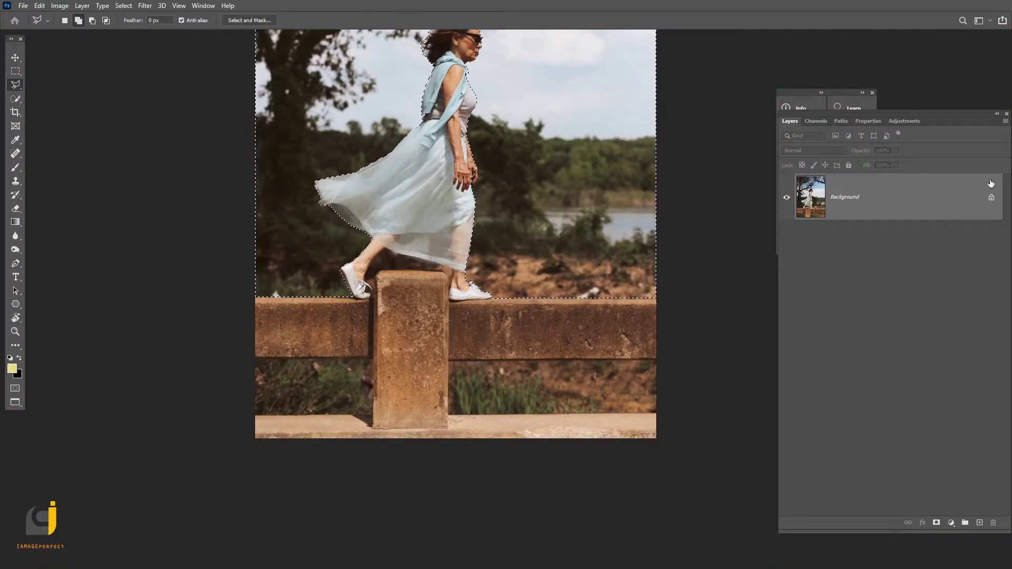
Step: Delete the selected background above the railing and the leftover background beside the shoe
key(Delete)
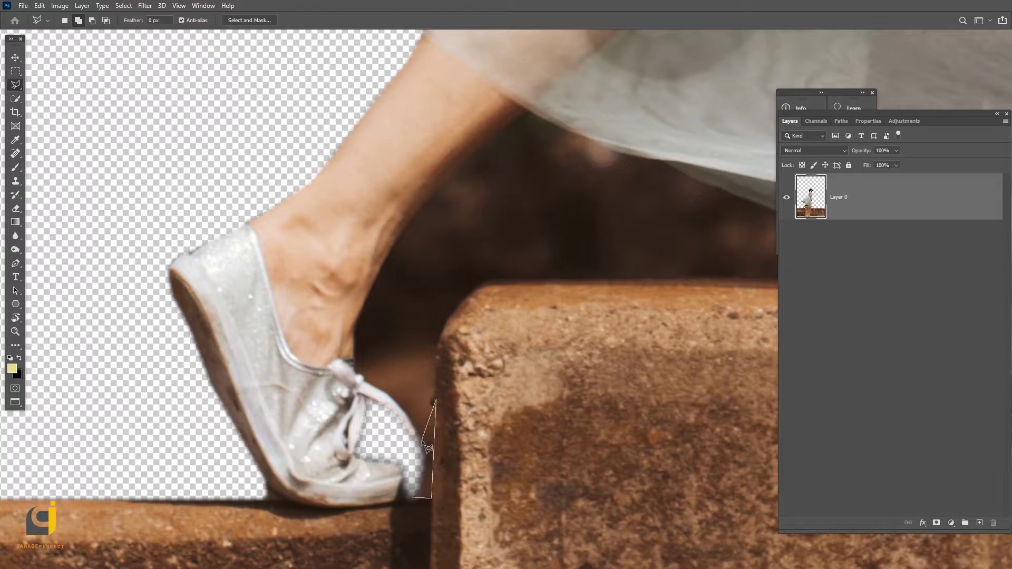
right_click(413, 270)
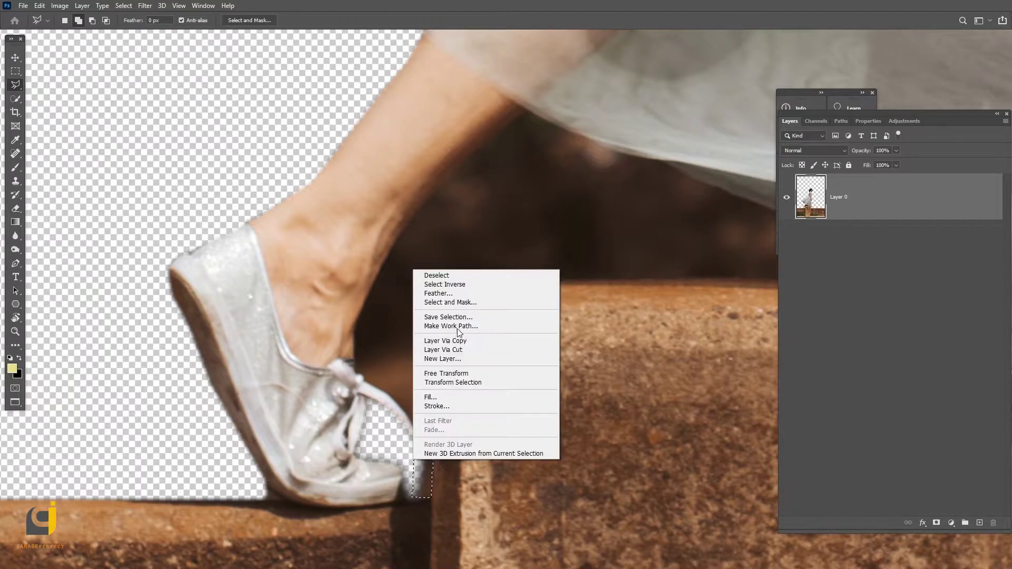
key(Escape)
key(Delete)
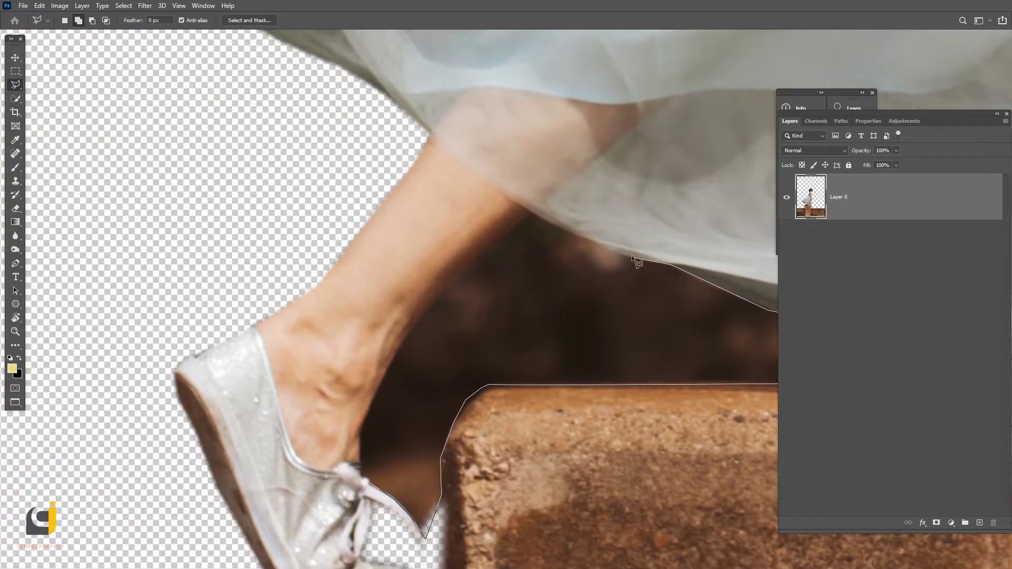
Step: Outline the background gap under the skirt, feather it, and delete it
click(534, 213)
click(361, 429)
key(shift+F6)
key(Return)
key(Delete)
key(ctrl+d)
Step: Lasso and delete the grass under the left railing
scroll(314, 460, up, 2)
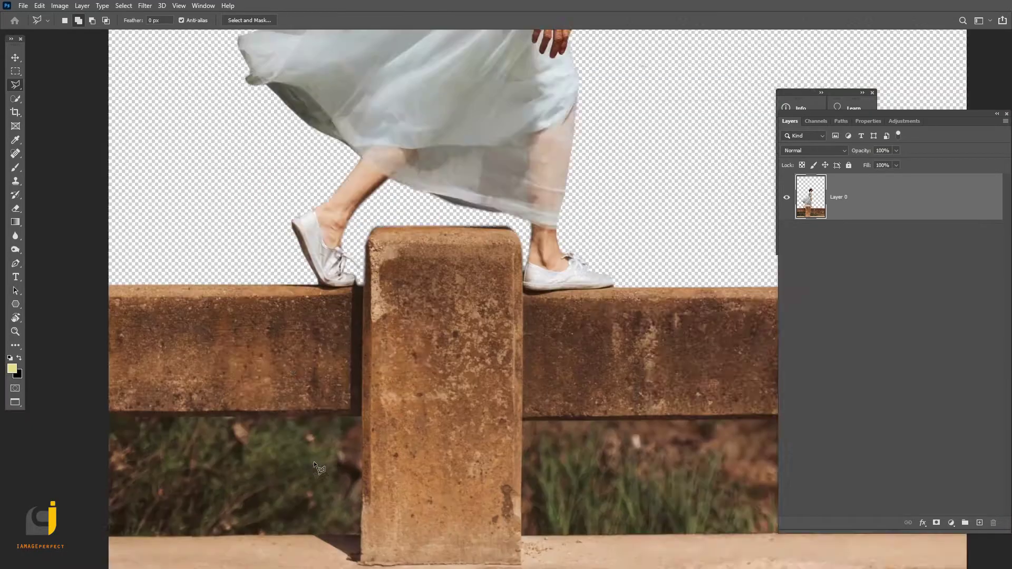
scroll(314, 461, down, 2)
click(247, 212)
click(503, 212)
click(502, 335)
click(247, 335)
key(Delete)
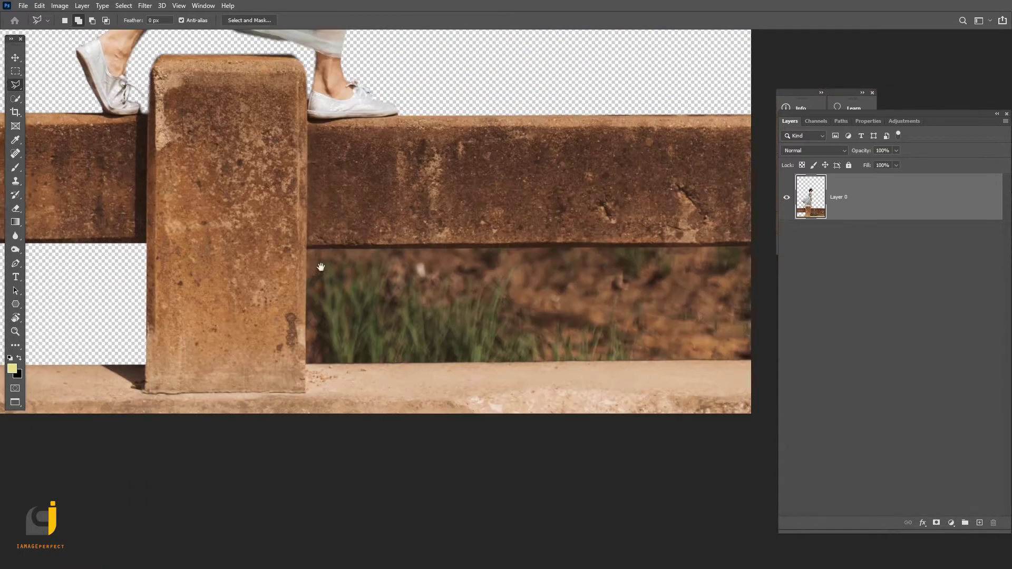
Step: Lasso and delete the grass between the railings, then deselect
drag(321, 267, 311, 267)
click(295, 249)
click(776, 246)
click(775, 359)
click(291, 362)
click(295, 249)
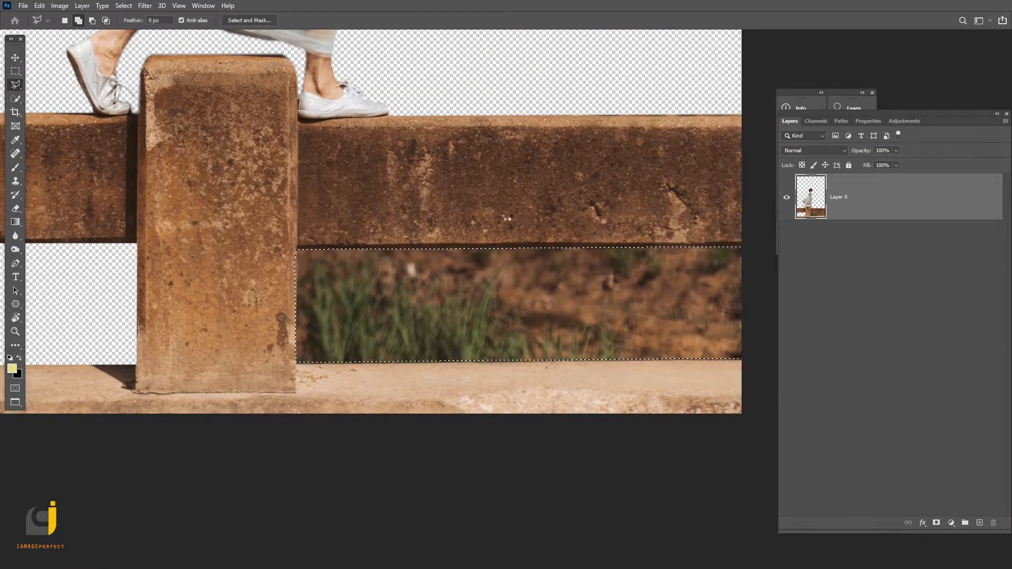
key(Delete)
key(ctrl+d)
click(16, 57)
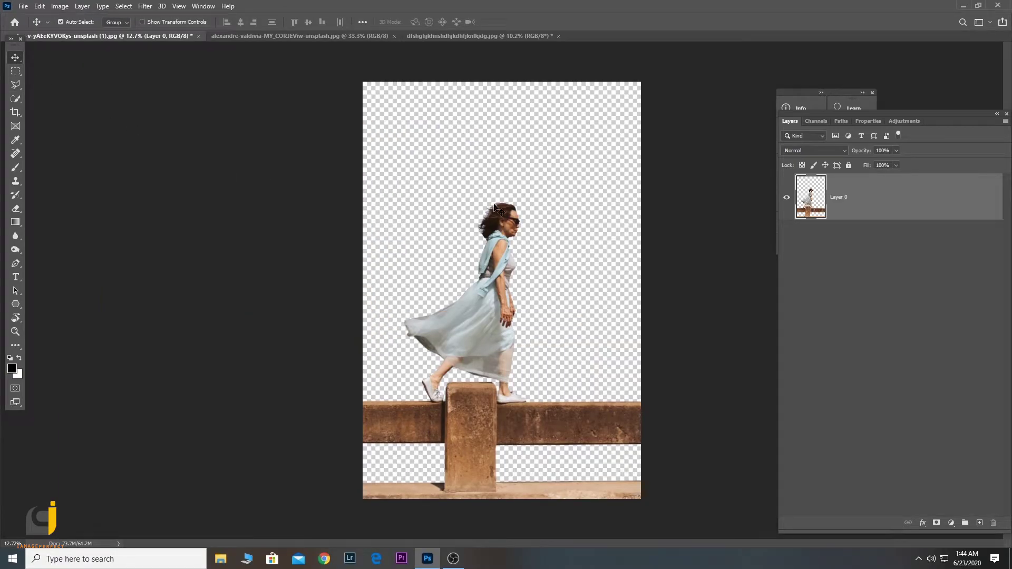
Step: Create a new 1920×1080 white document
key(ctrl+n)
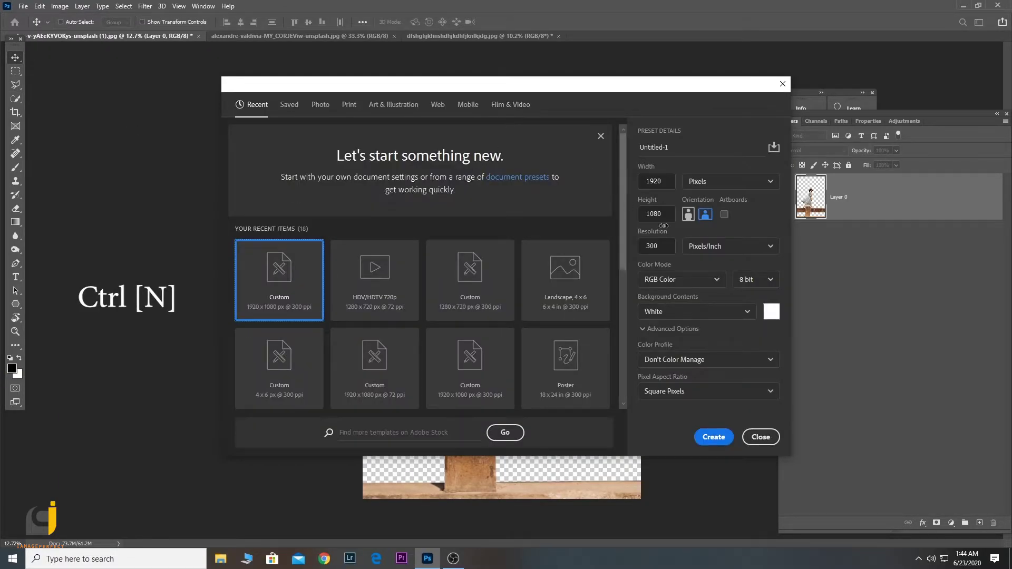
click(662, 249)
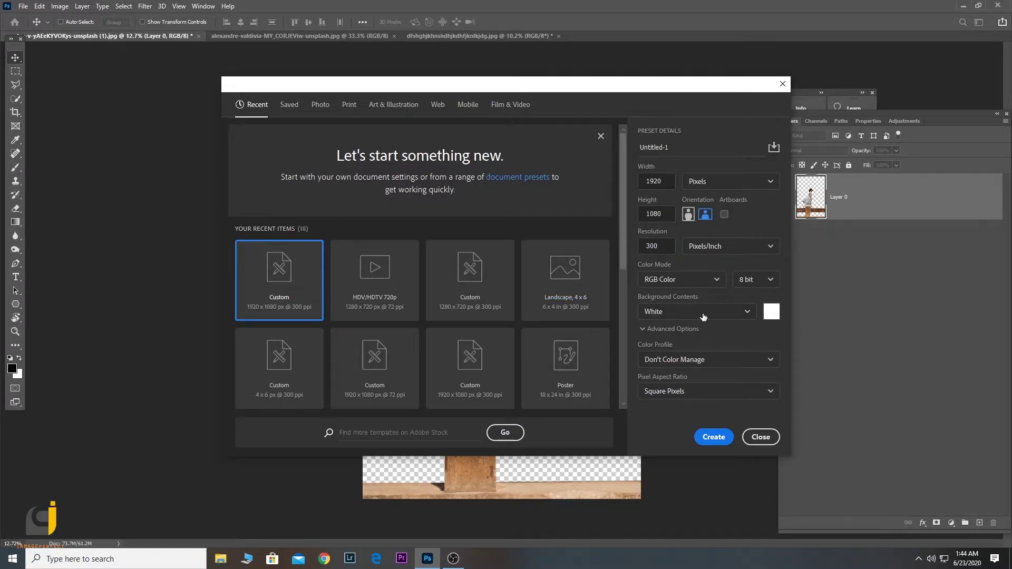
click(725, 433)
Step: Bring the cut-out layer into the new document, shrink it, and align it to the left edge
drag(470, 314, 484, 36)
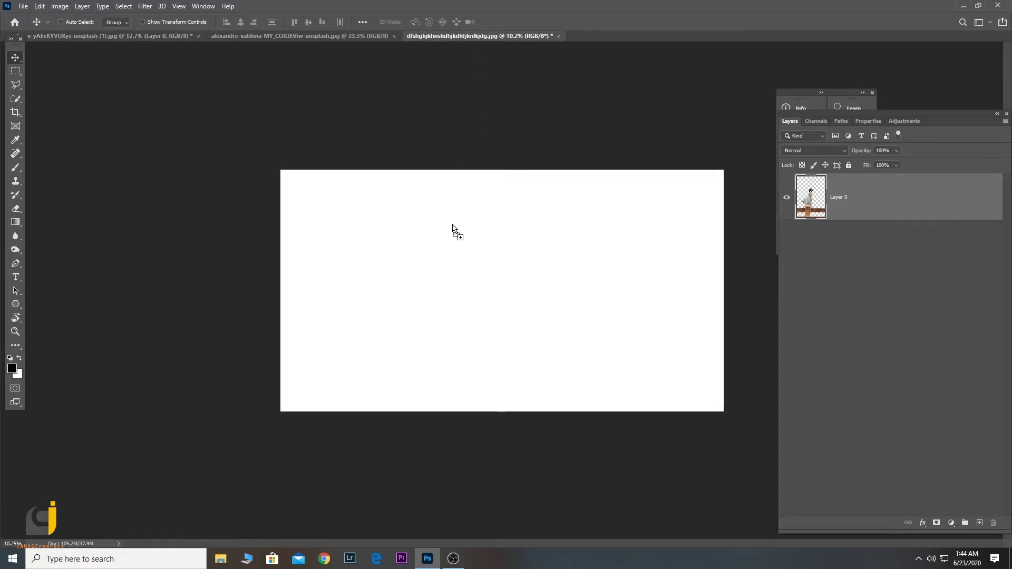
drag(452, 242, 414, 282)
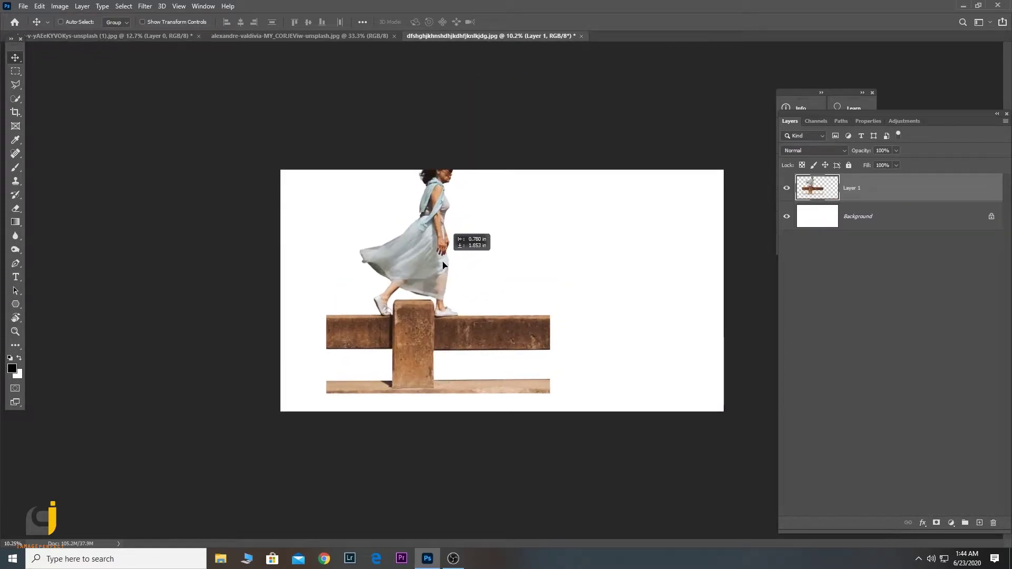
key(ctrl+t)
drag(520, 181, 470, 232)
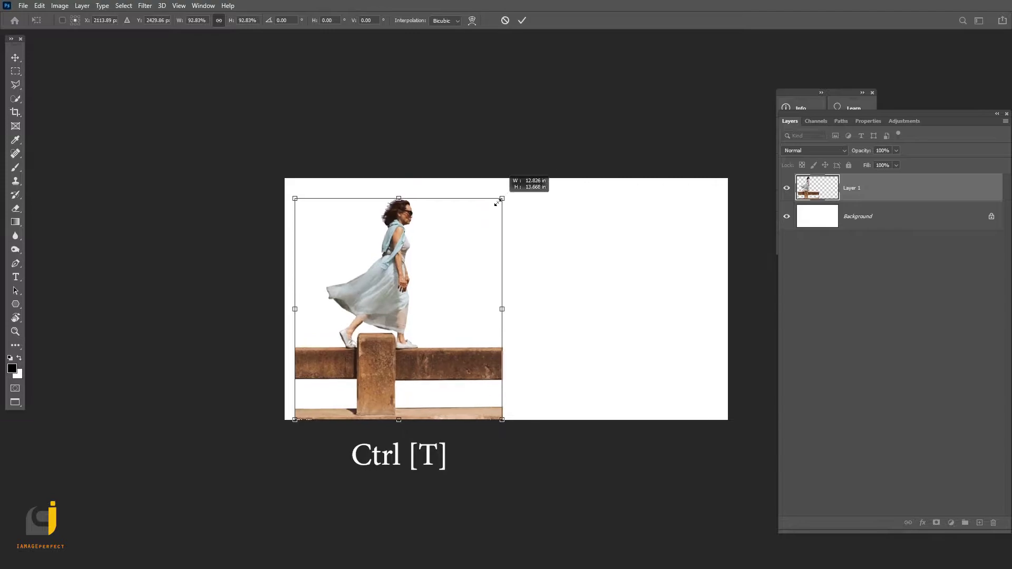
drag(385, 284, 375, 284)
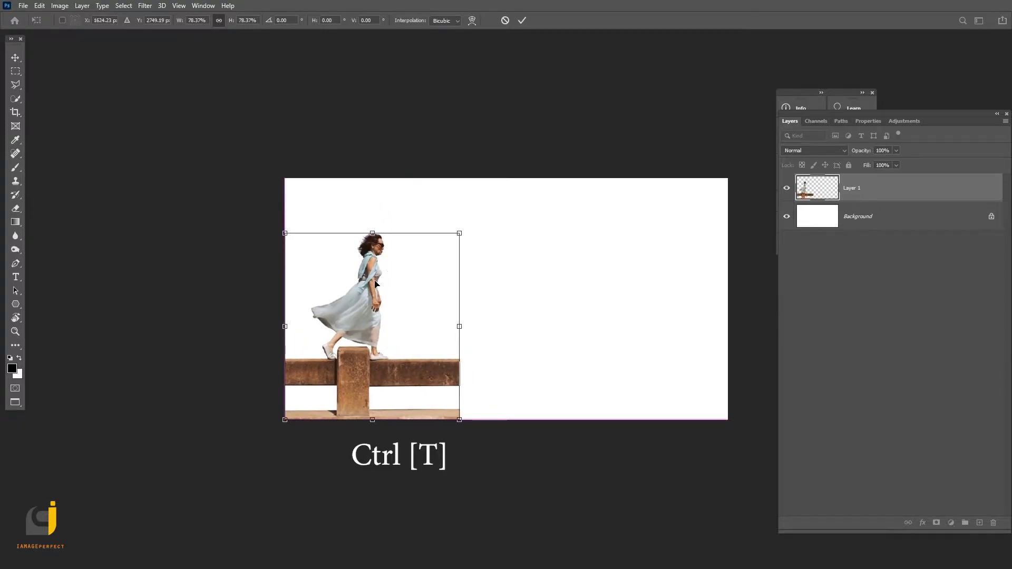
key(Return)
key(ctrl+0)
click(20, 70)
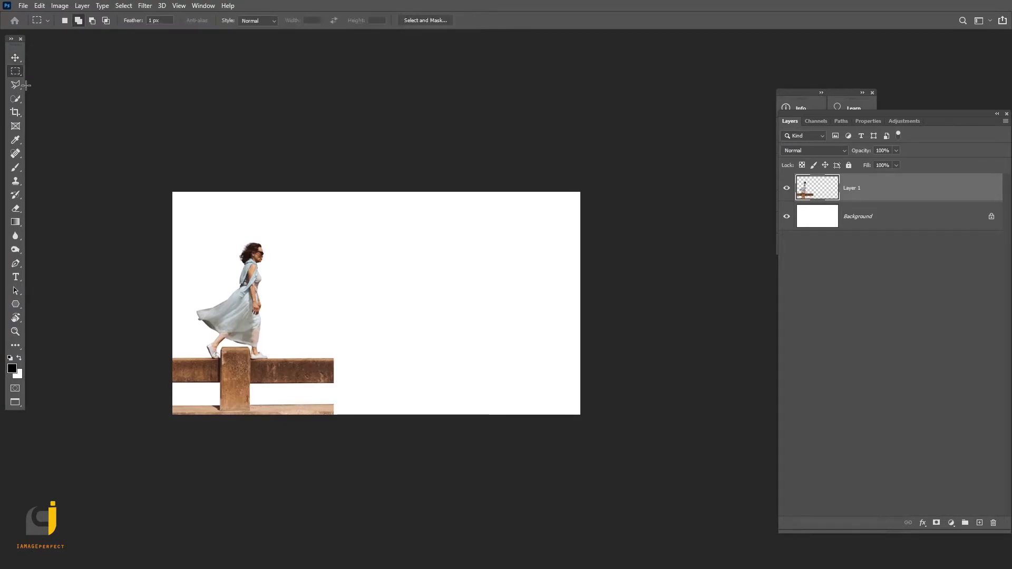
Step: Duplicate the railing's right end section three times rightward to span the canvas
drag(272, 358, 348, 414)
key(ctrl+plus)
drag(158, 293, 397, 292)
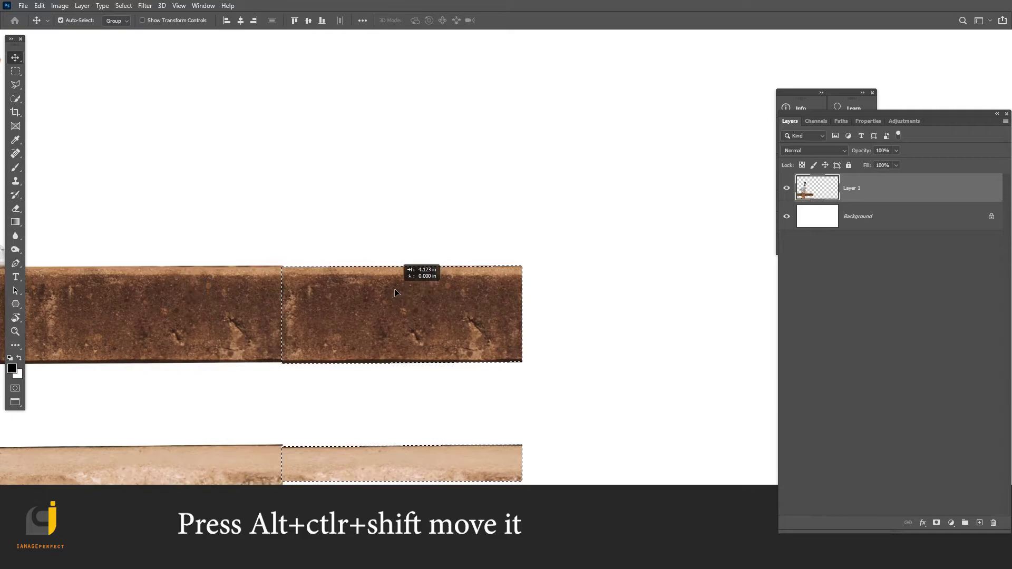
scroll(445, 306, down, 2)
drag(200, 237, 438, 241)
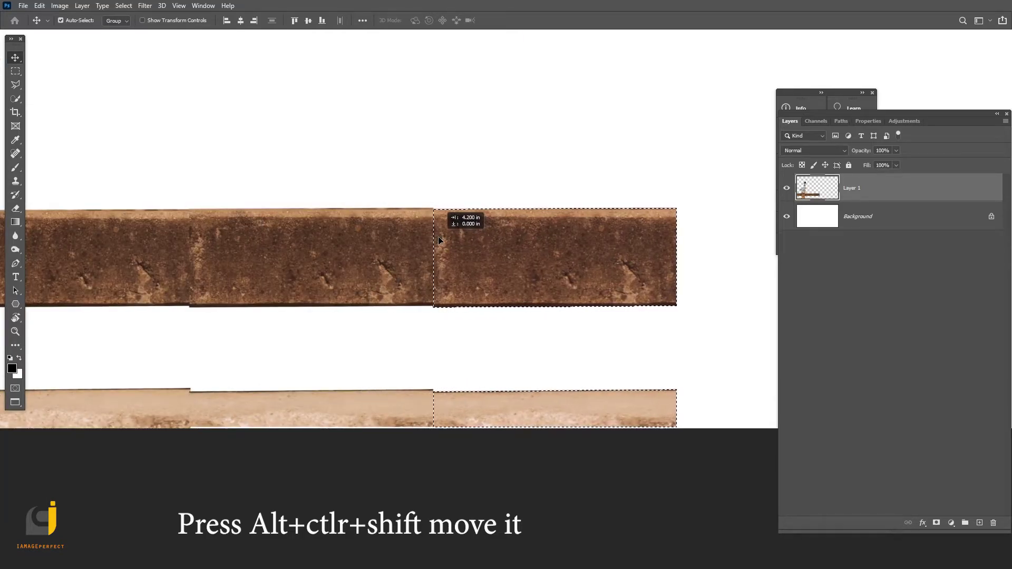
drag(233, 245, 477, 246)
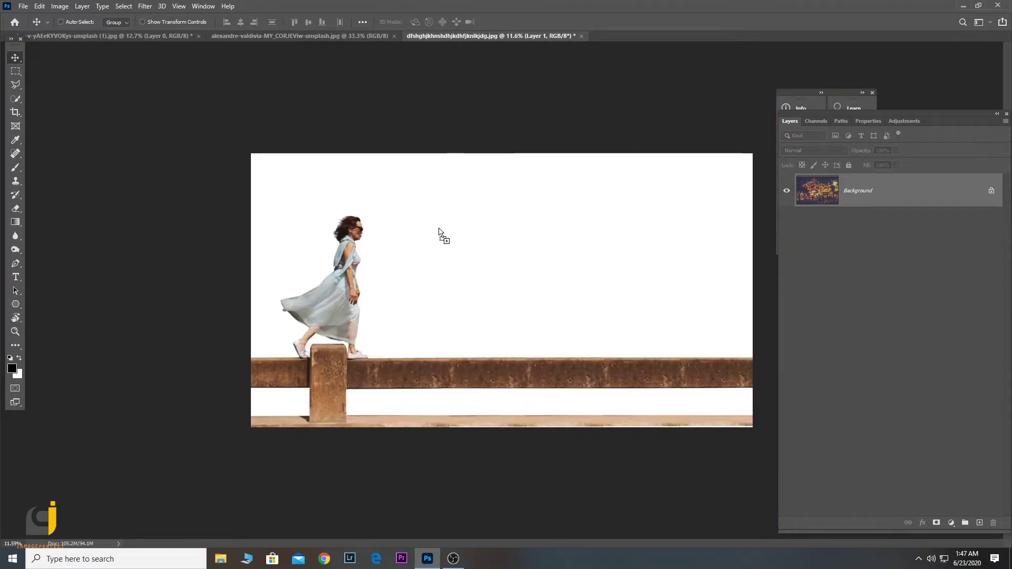
Step: Drag the night street photo in below the woman's layer and scale it up to fill the canvas
mouse_move(460, 42)
mouse_down()
mouse_move(439, 247)
mouse_move(383, 282)
mouse_up()
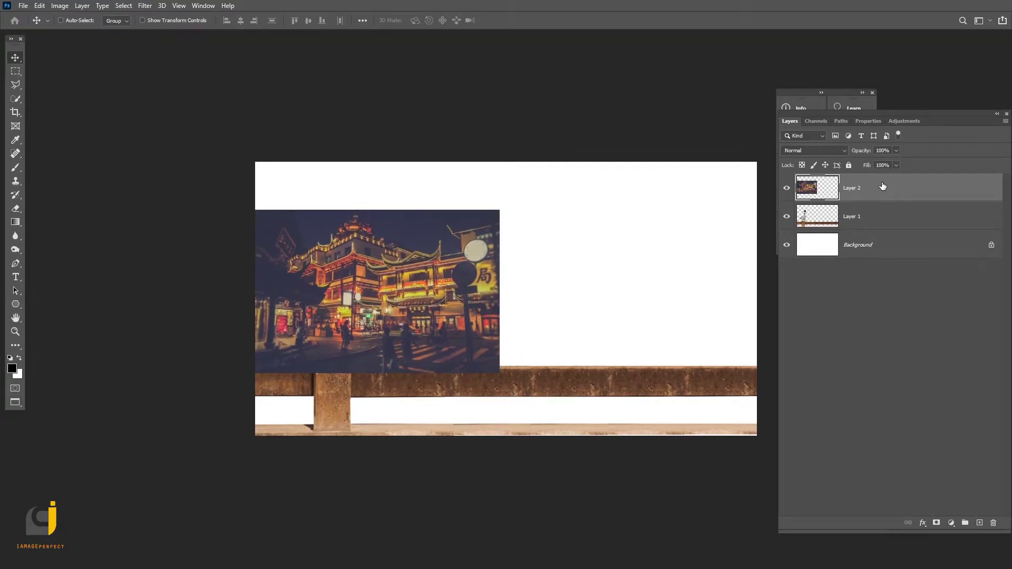
drag(867, 191, 885, 218)
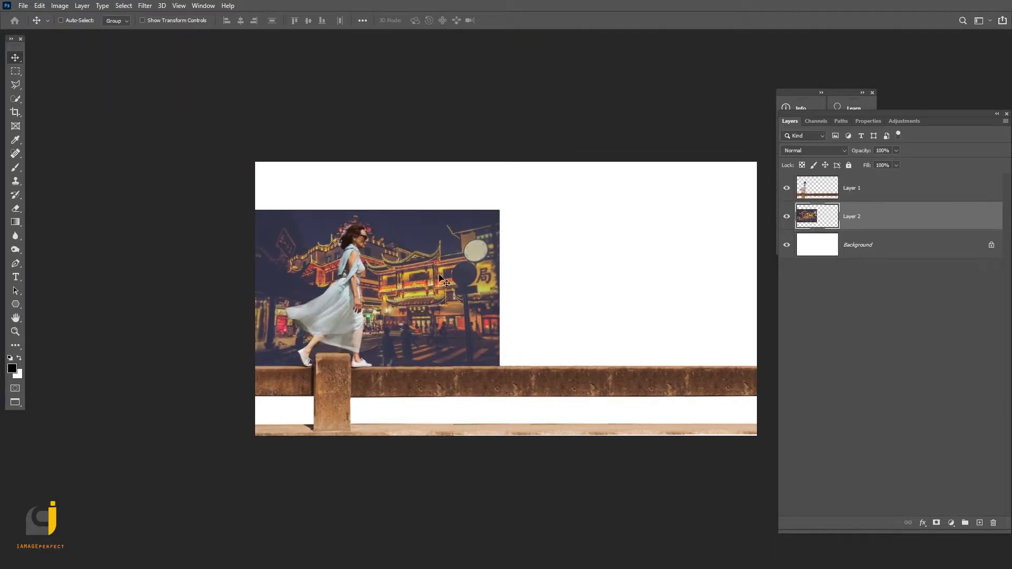
drag(439, 278, 435, 333)
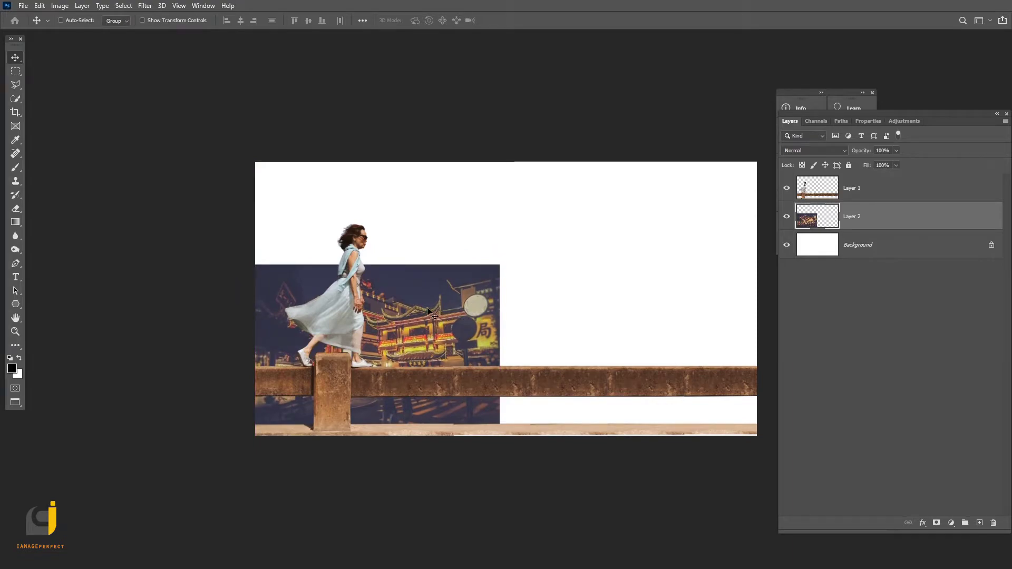
key(ctrl+t)
drag(501, 275, 832, 171)
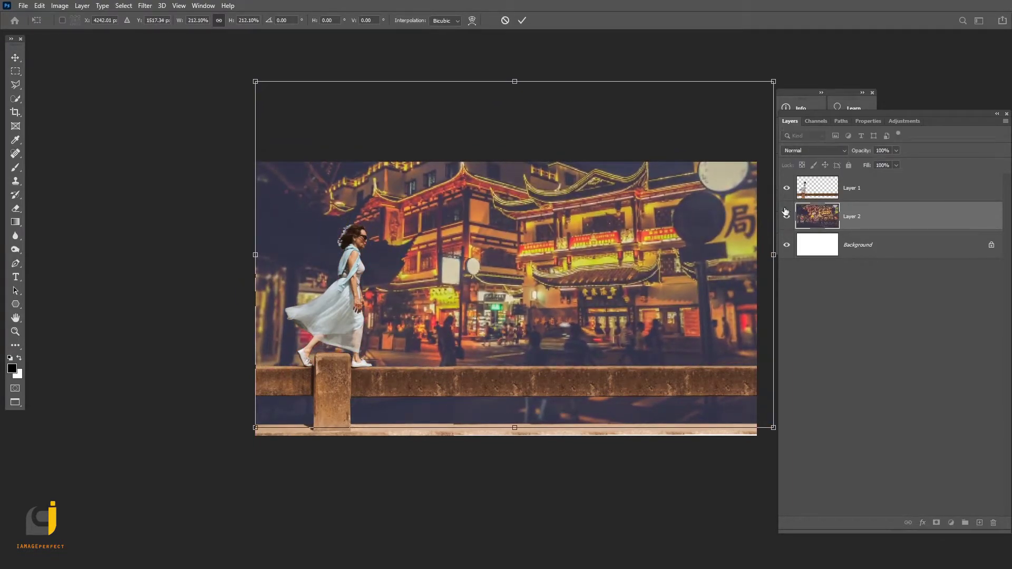
drag(703, 242, 696, 316)
key(Return)
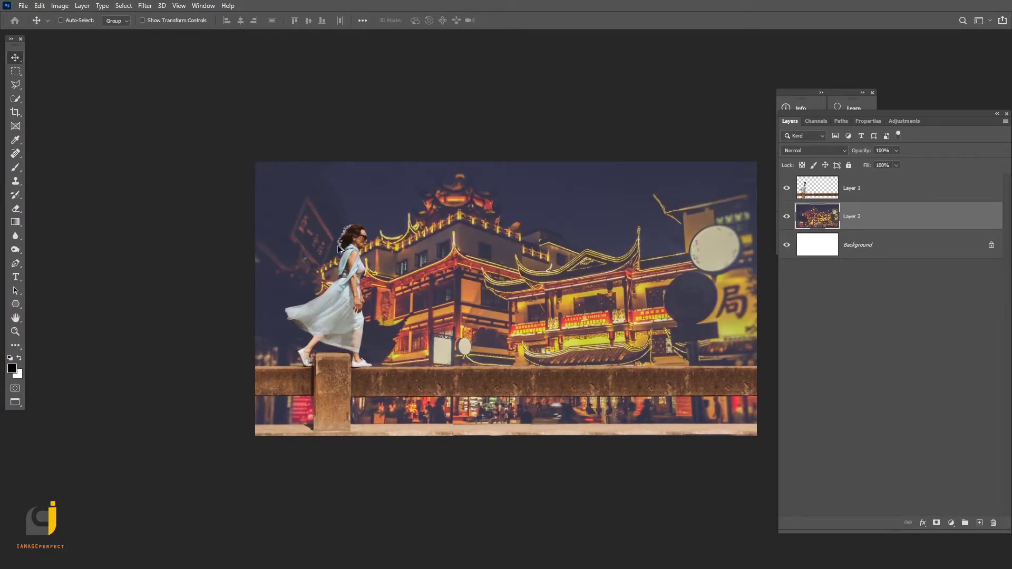
Step: On the woman's layer, erase the white fringe along the left hair edge
scroll(337, 248, up, 1)
scroll(343, 248, up, 2)
scroll(348, 248, up, 1)
scroll(384, 249, up, 1)
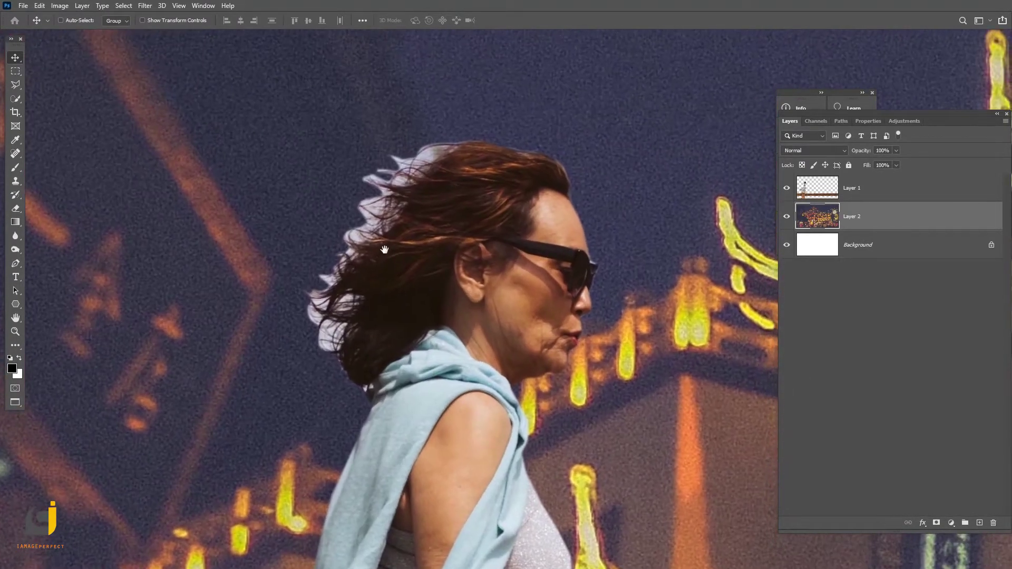
click(850, 191)
click(16, 208)
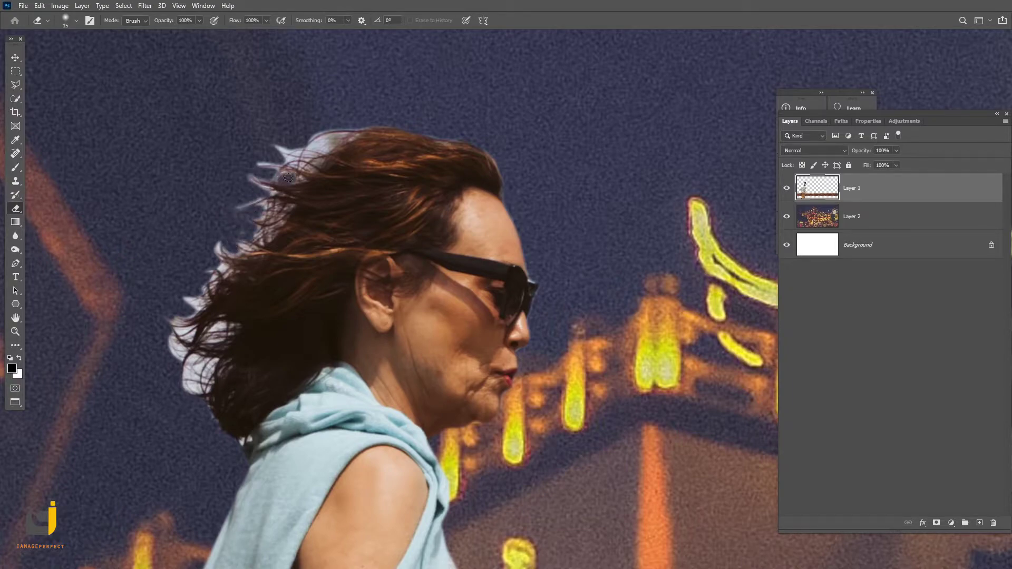
key(bracketright)
mouse_move(225, 250)
mouse_down()
mouse_move(211, 277)
mouse_move(219, 171)
mouse_up()
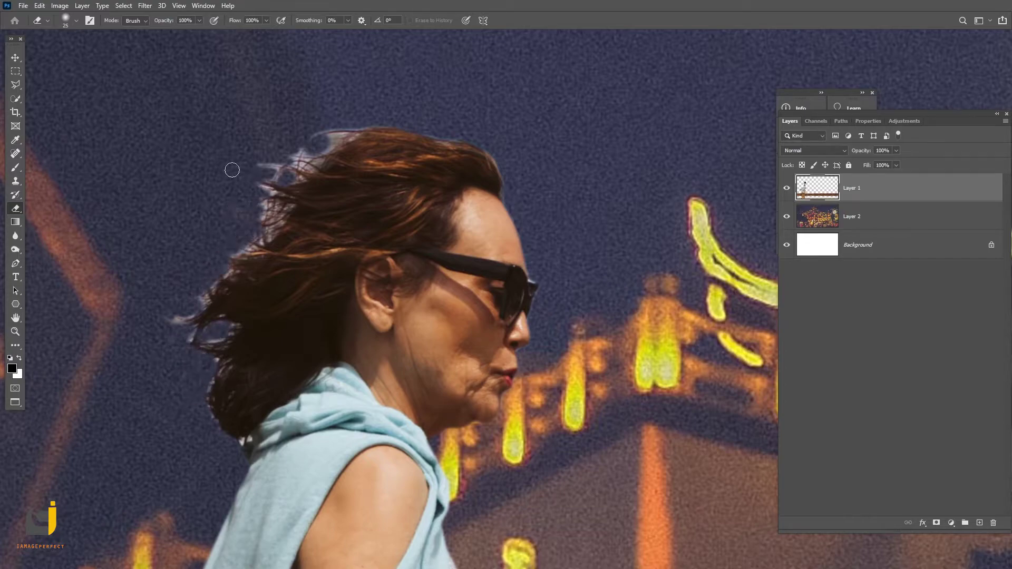
Step: Smudge the stray strands and light fringe along the left and upper-left hair
key(shift+r)
key(bracketright)
drag(235, 269, 214, 279)
drag(275, 239, 340, 135)
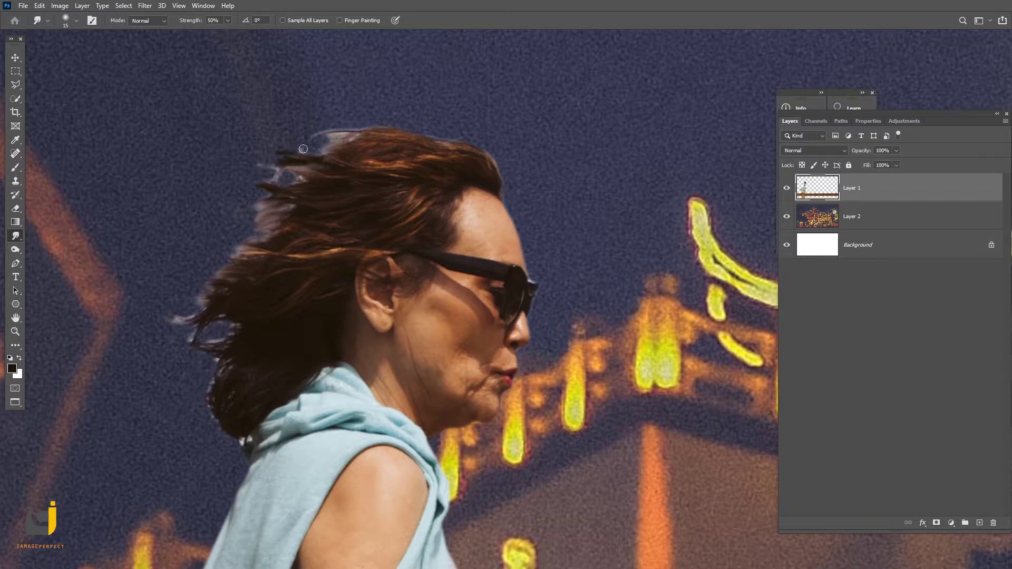
drag(240, 445, 236, 406)
Step: Burn the hair fringe at the top darker, then fit the composite in the window
right_click(15, 250)
click(52, 259)
key(bracketleft)
key(bracketleft)
key(bracketleft)
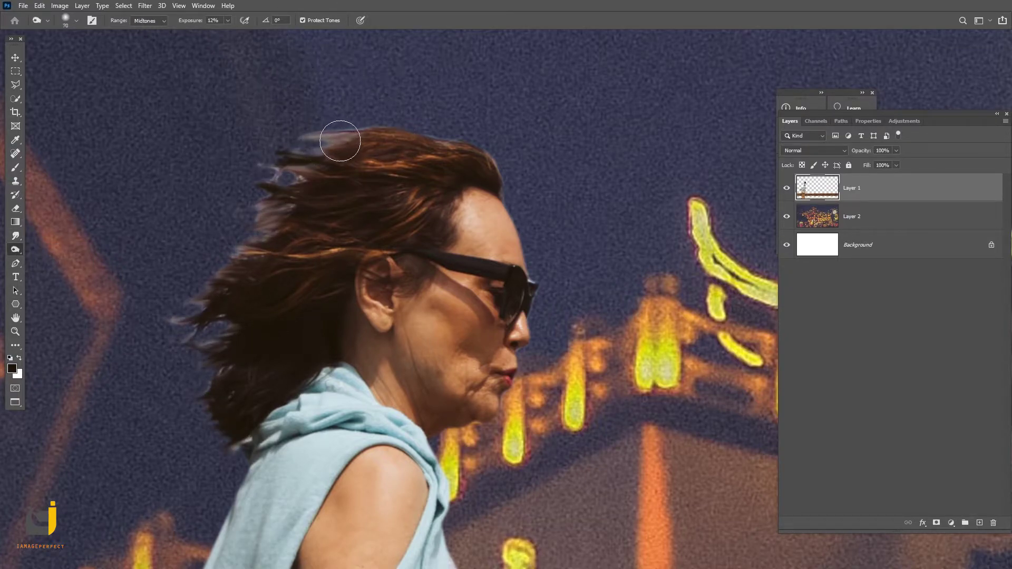
drag(340, 141, 310, 151)
key(e)
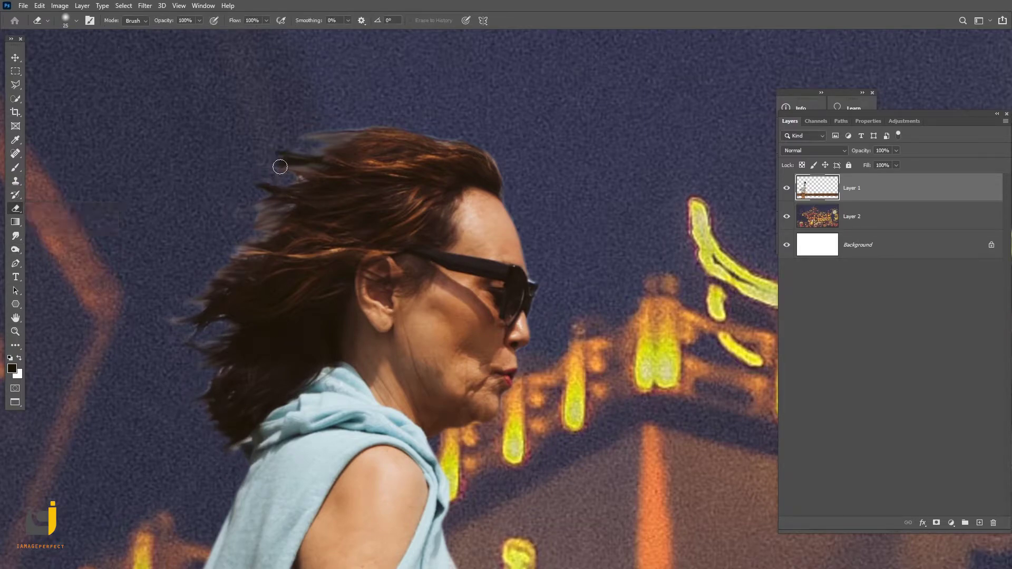
key(ctrl+0)
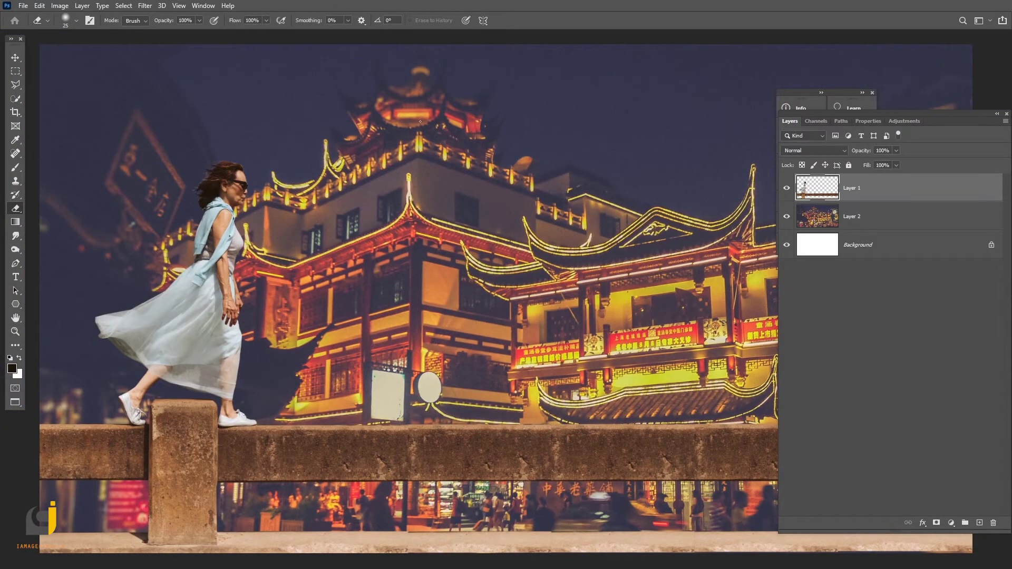
click(13, 56)
scroll(356, 227, down, 3)
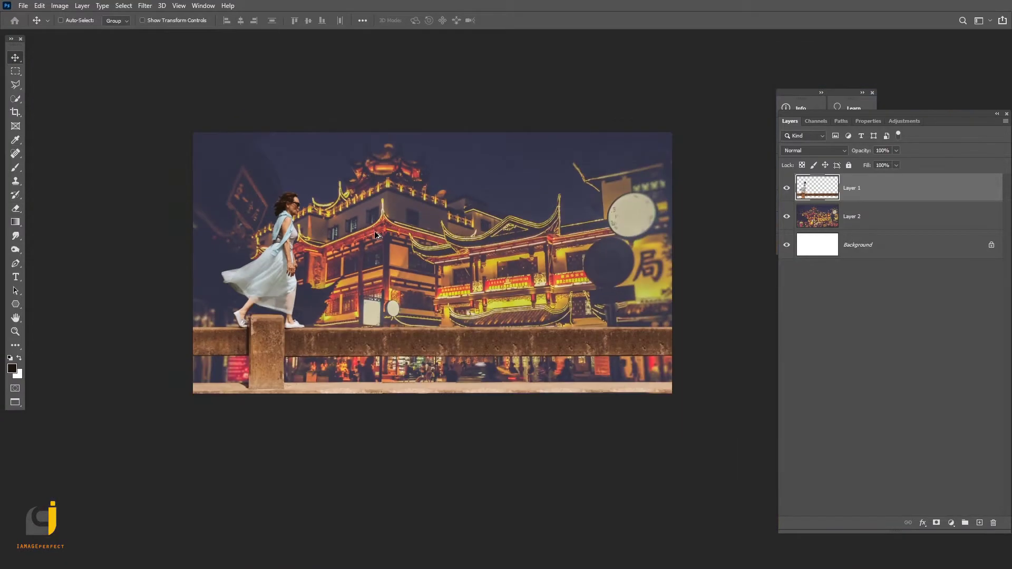
Step: Apply a 31.8 px Gaussian Blur to the Layer 2 temple street background
scroll(374, 232, up, 2)
right_click(241, 202)
click(242, 200)
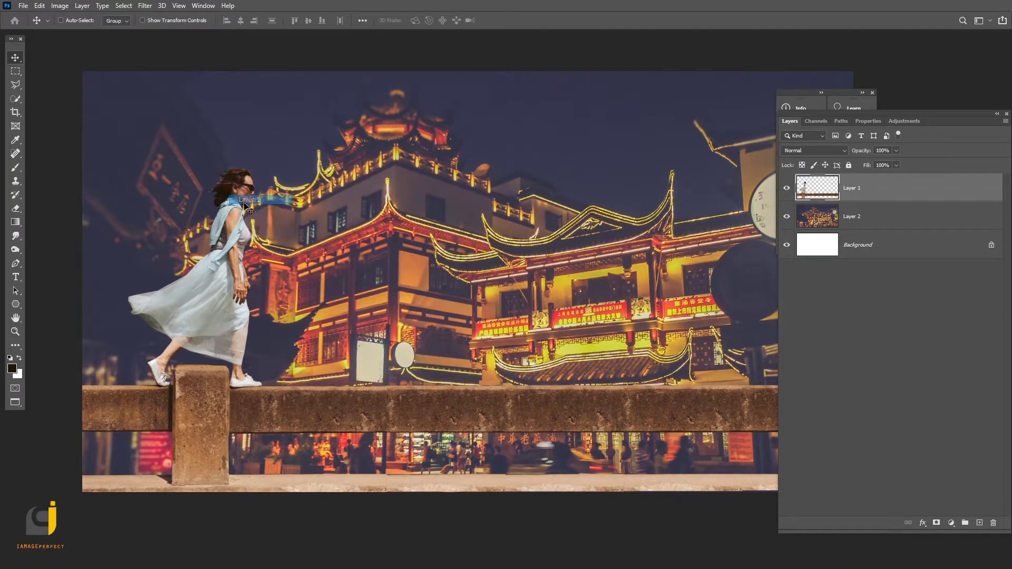
click(853, 219)
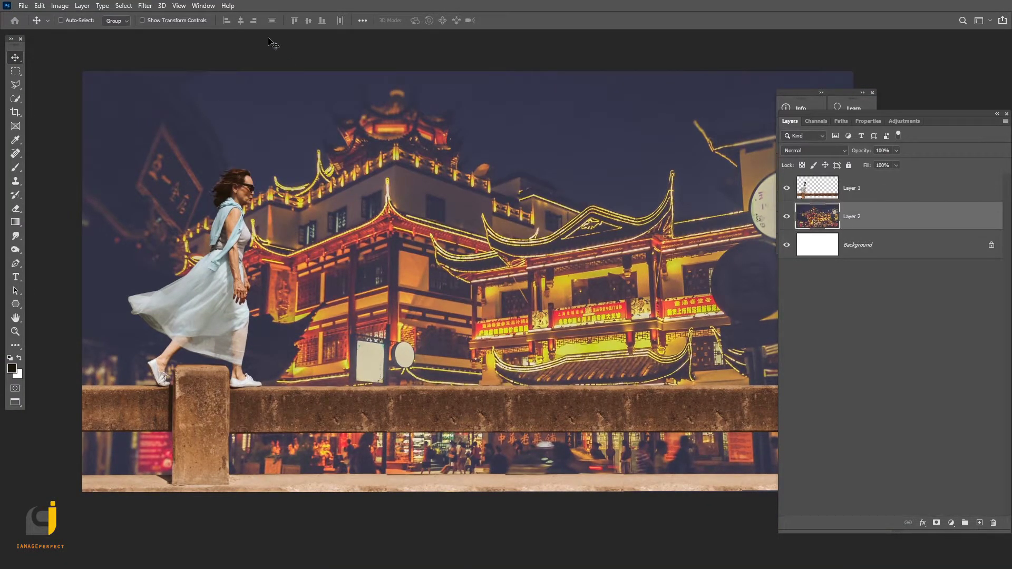
click(145, 6)
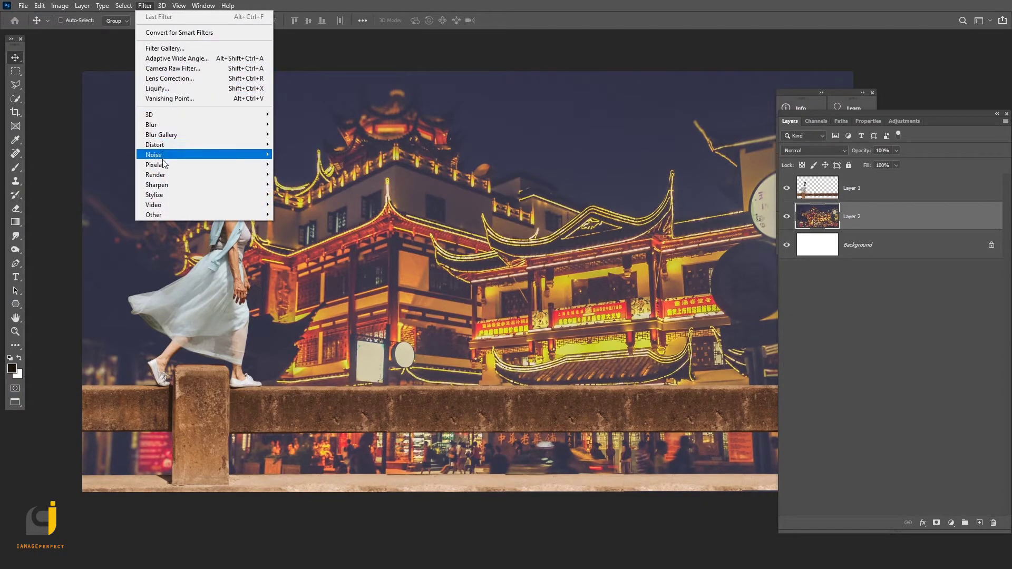
mouse_move(151, 125)
click(293, 164)
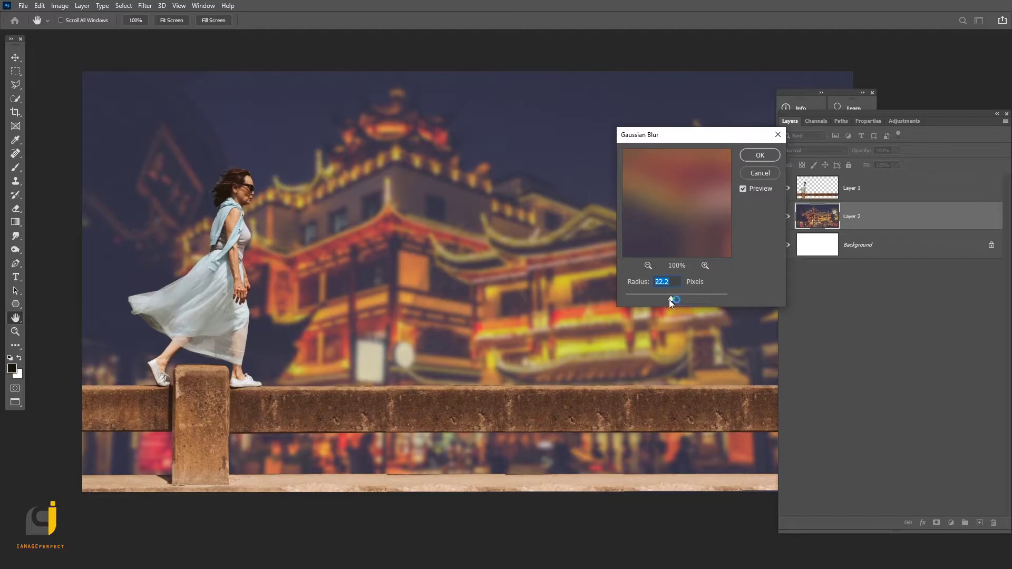
drag(671, 299, 674, 300)
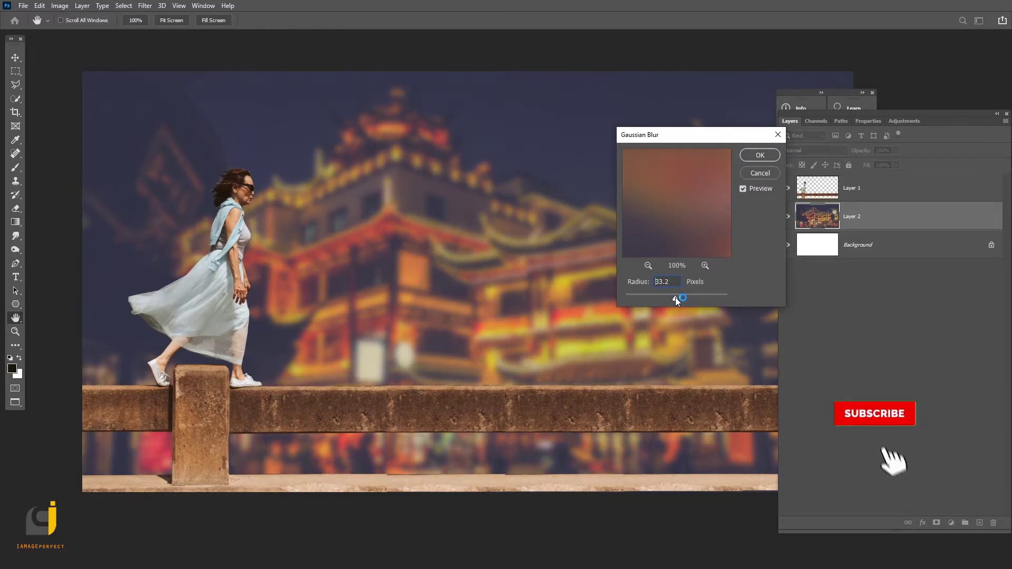
drag(674, 298, 675, 298)
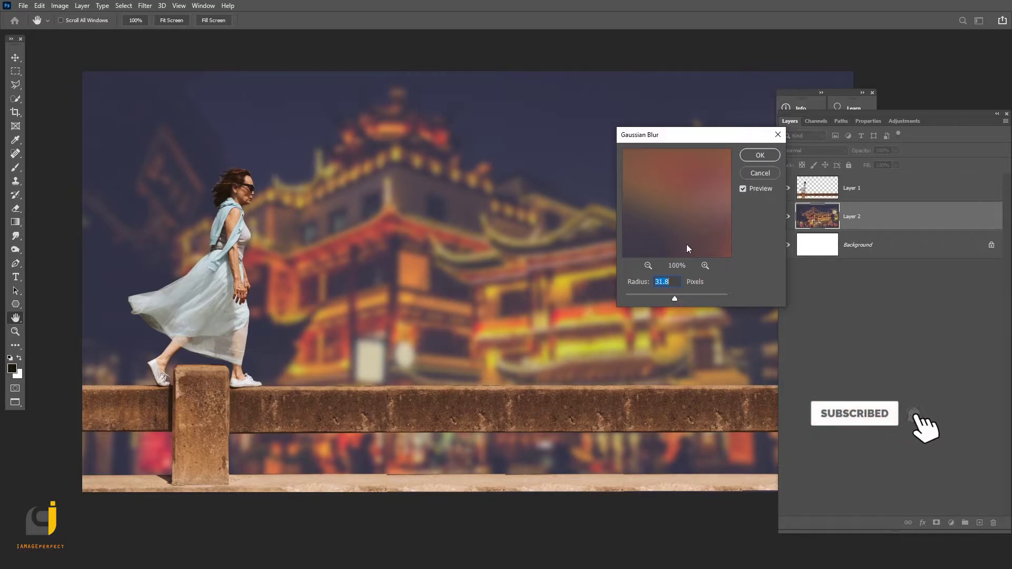
click(760, 155)
key(v)
key(ctrl+minus)
click(887, 196)
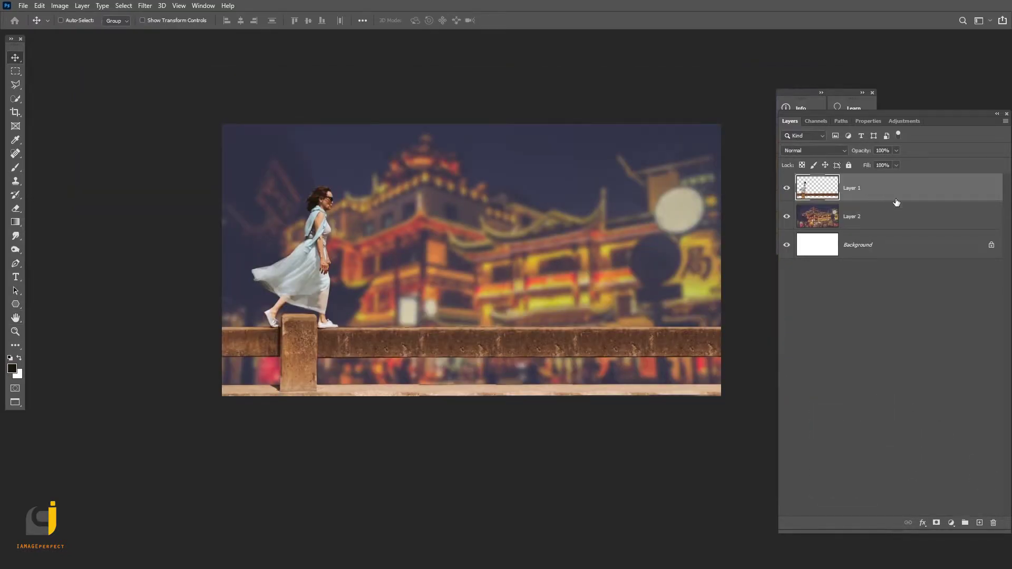
Step: Add the Backlight layer, set foreground to a yellow sampled from the lights, and choose the Brush
click(980, 523)
text(Backlight)
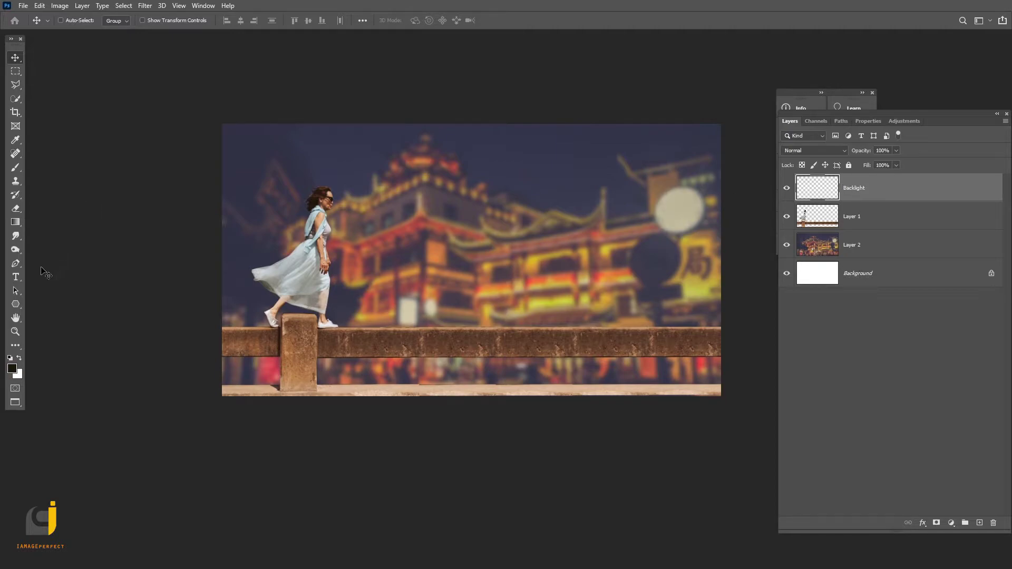
click(11, 369)
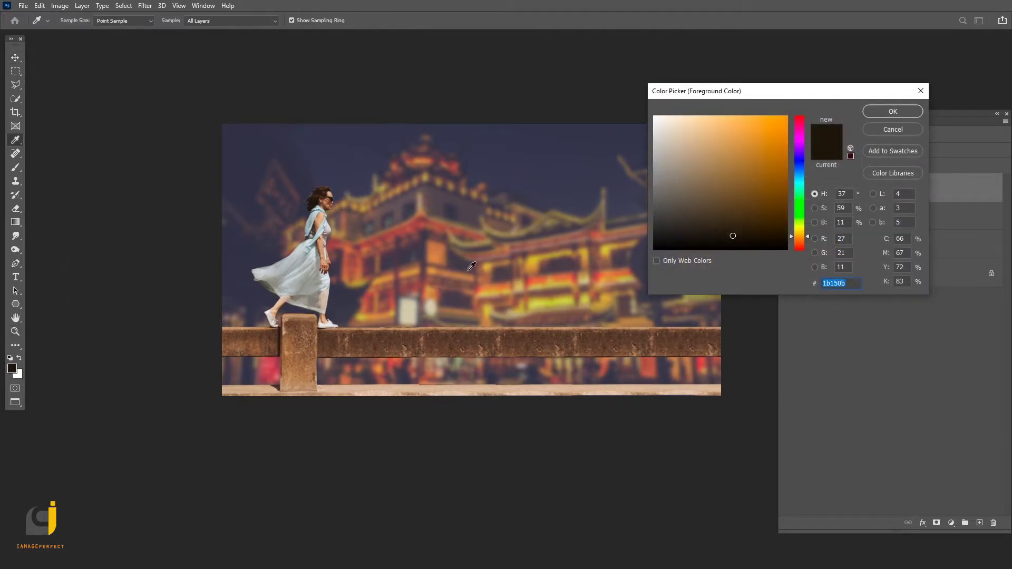
click(541, 257)
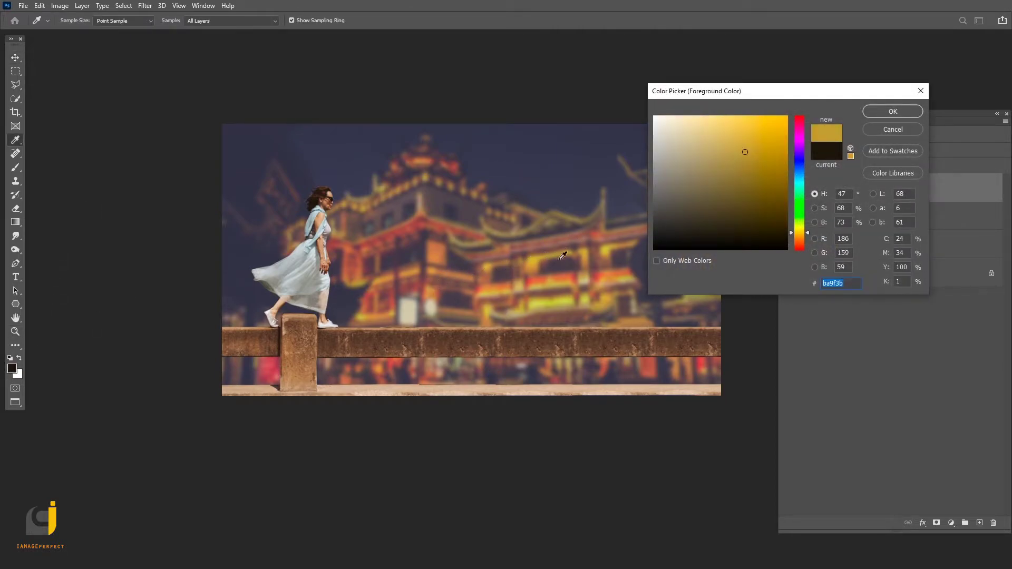
click(538, 251)
click(902, 113)
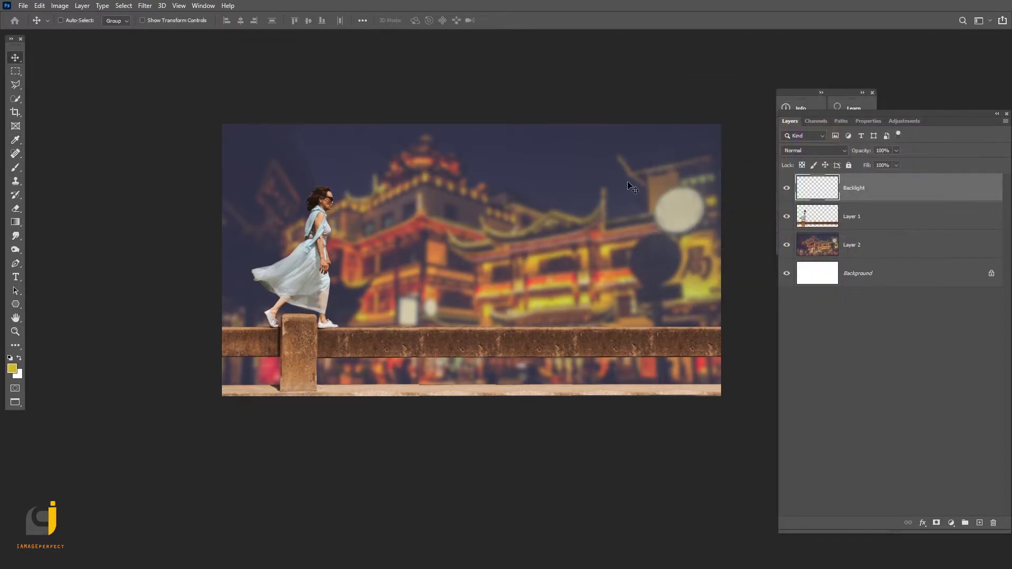
right_click(15, 167)
click(45, 165)
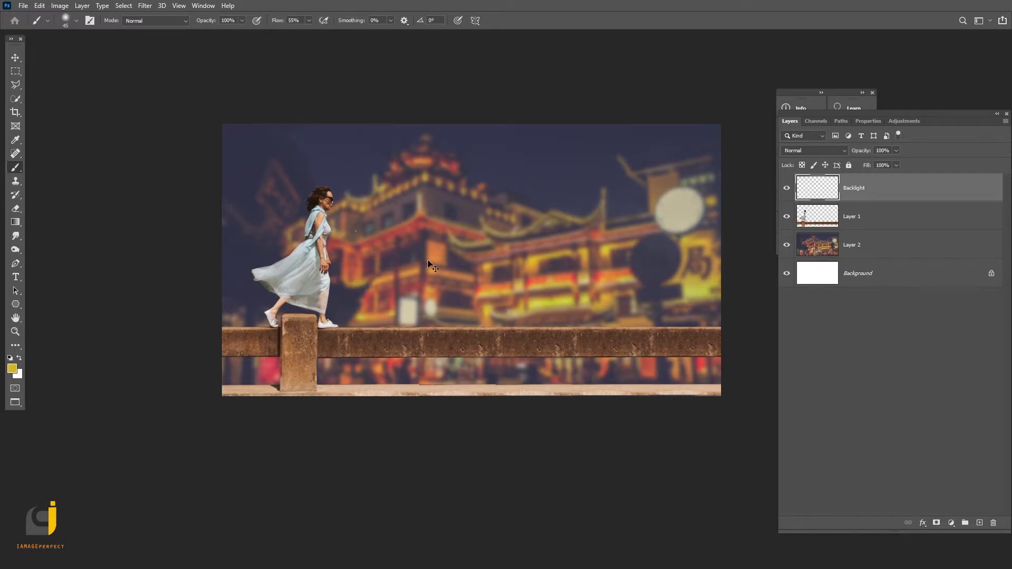
Step: Scale the yellow patch up into a large glow positioned behind the woman
key(ctrl+t)
drag(357, 230, 693, 113)
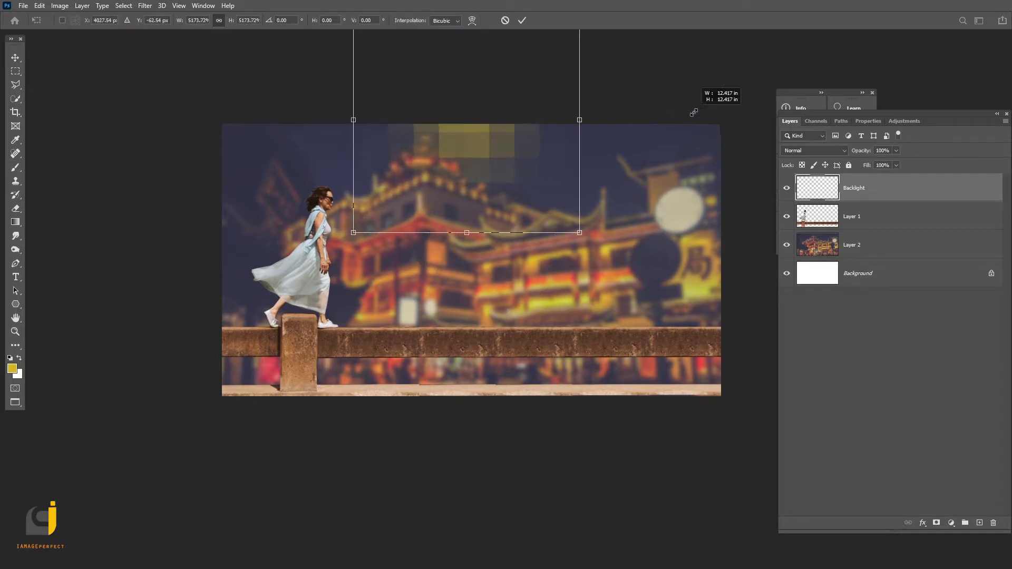
drag(487, 148, 369, 278)
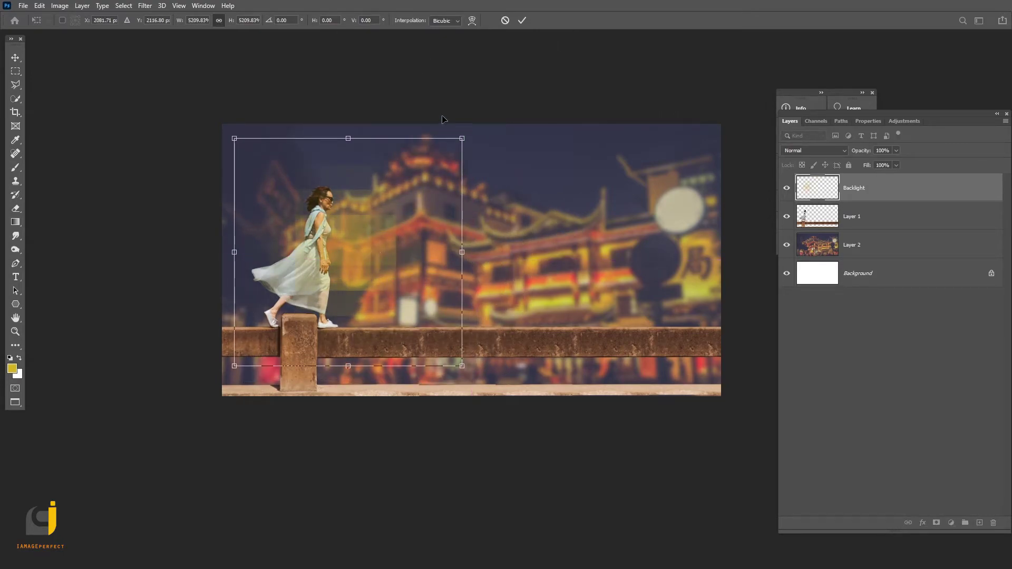
drag(456, 136, 690, 31)
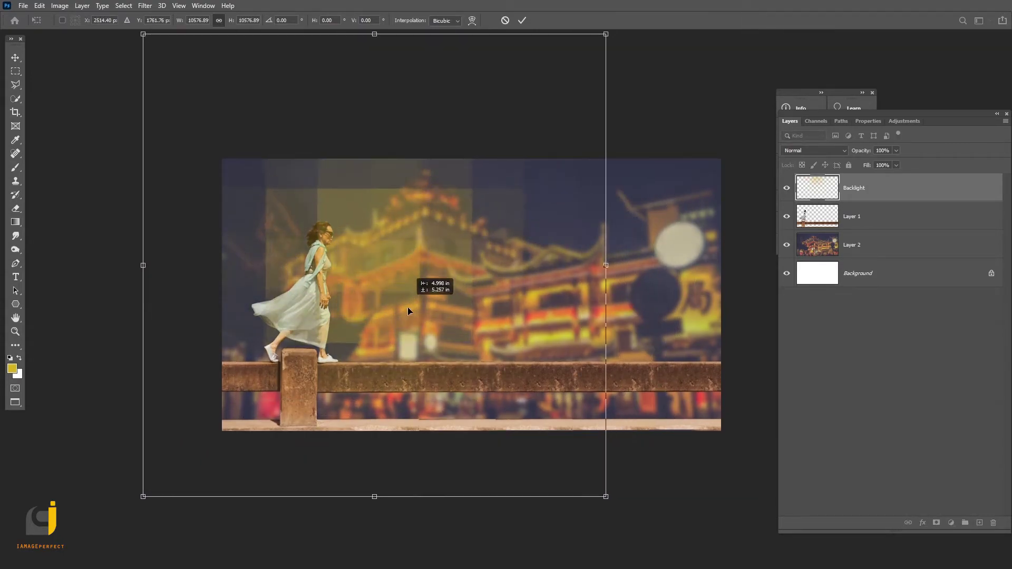
drag(506, 206, 381, 271)
key(Return)
key(b)
scroll(404, 251, up, 2)
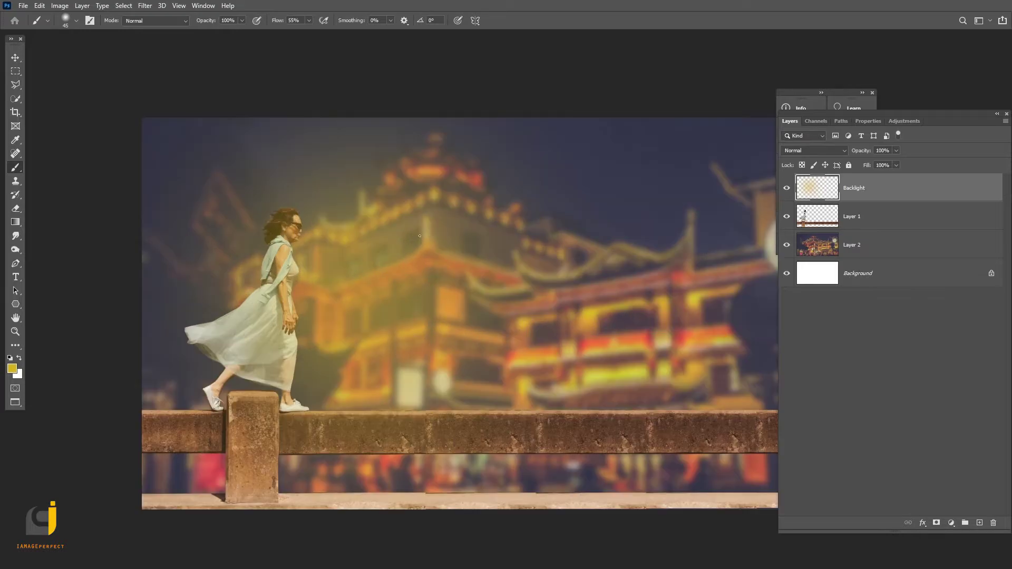
drag(574, 219, 437, 195)
drag(442, 191, 442, 199)
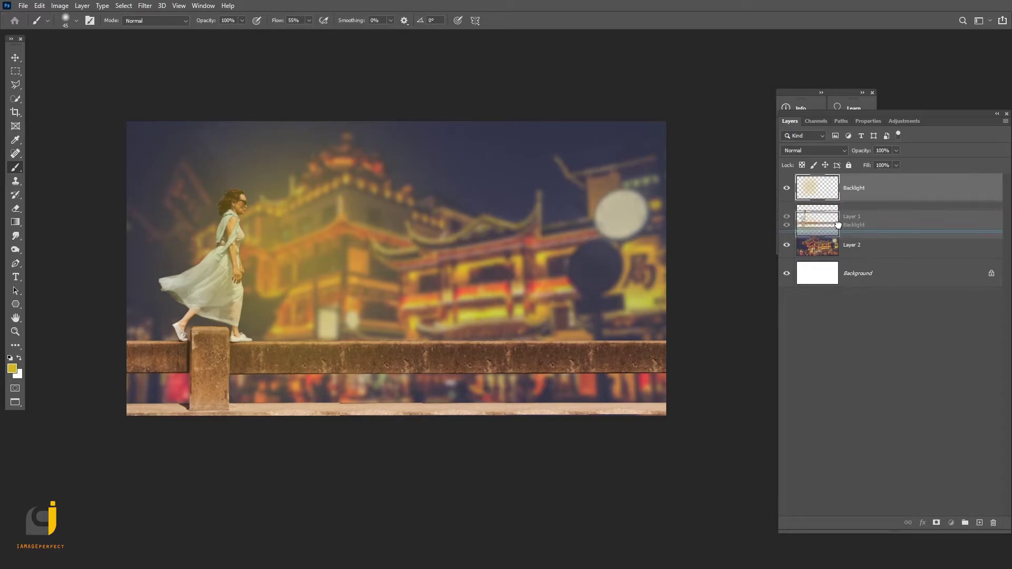
Step: Put Backlight under the woman, and a left-shifted 49% copy above her, then add a new layer
drag(835, 191, 841, 230)
drag(301, 229, 368, 201)
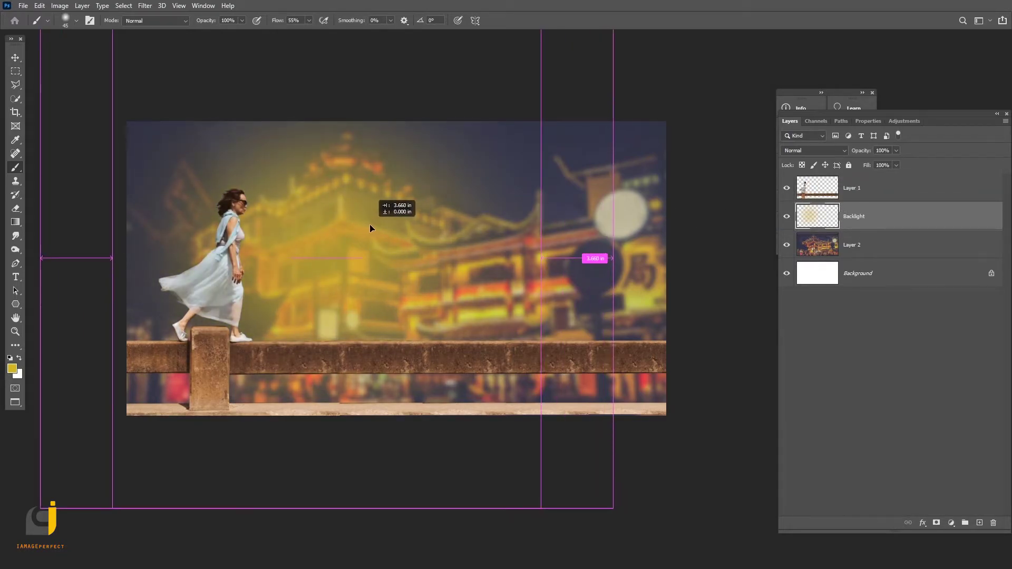
key(v)
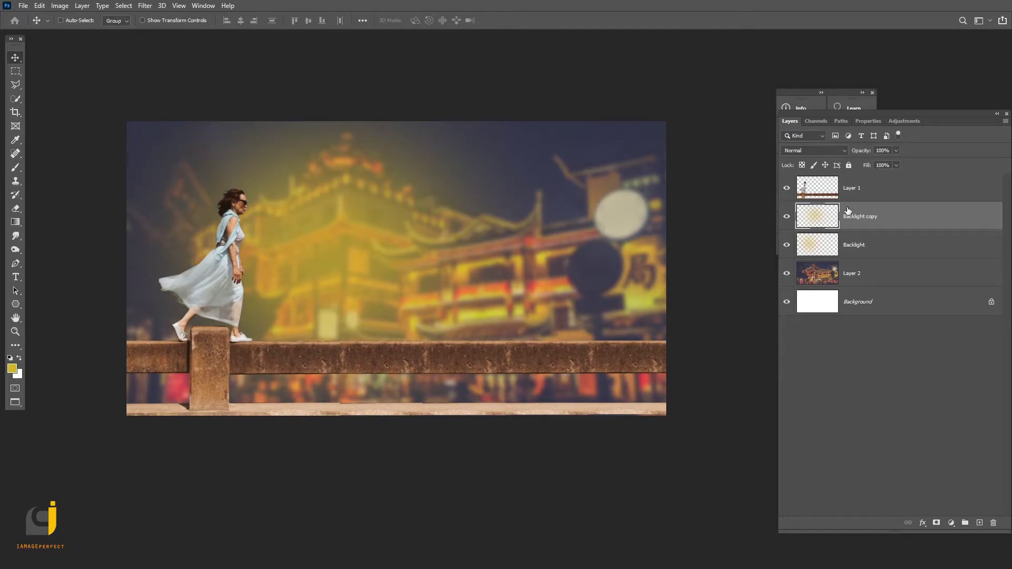
drag(847, 215, 850, 179)
drag(370, 242, 298, 241)
drag(882, 163, 868, 163)
drag(324, 208, 254, 198)
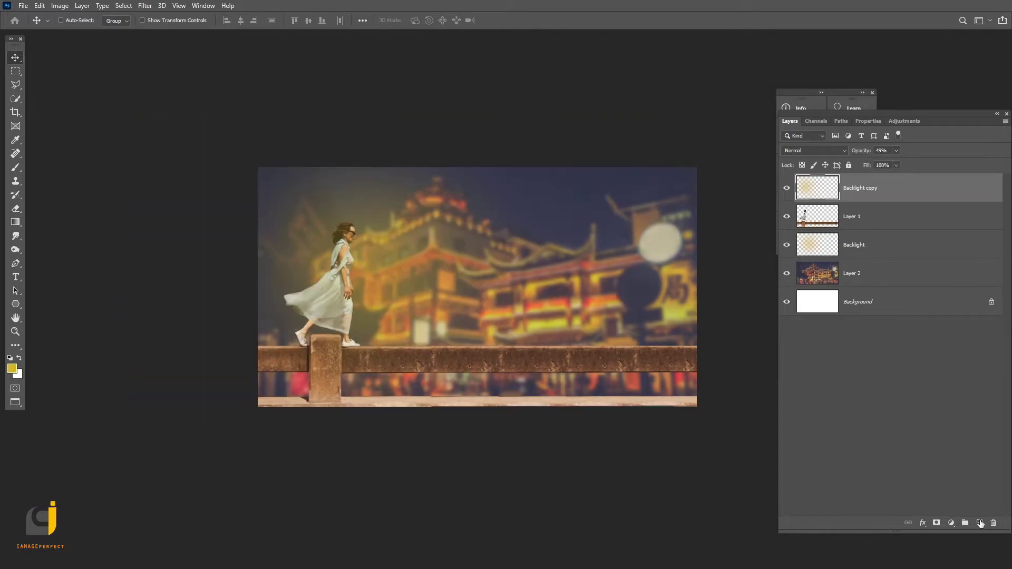
click(980, 523)
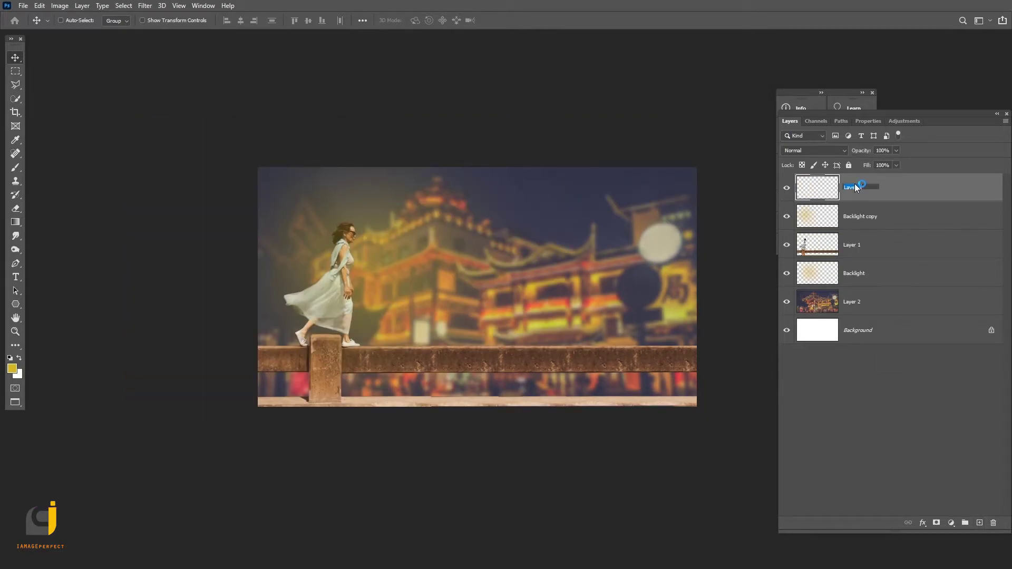
Step: Name the layer 'temple light' and set up a white (#ffffff) brush at 100% flow
text(tem)
text(ple licht)
key(Return)
click(16, 168)
right_click(15, 167)
click(42, 167)
click(11, 368)
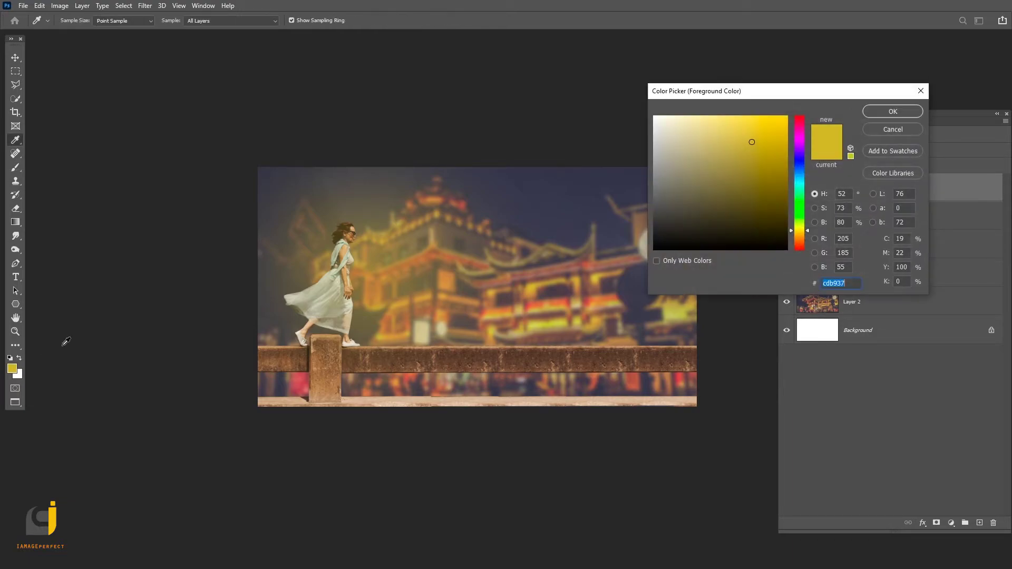
text(ffffff)
click(893, 111)
scroll(334, 271, up, 2)
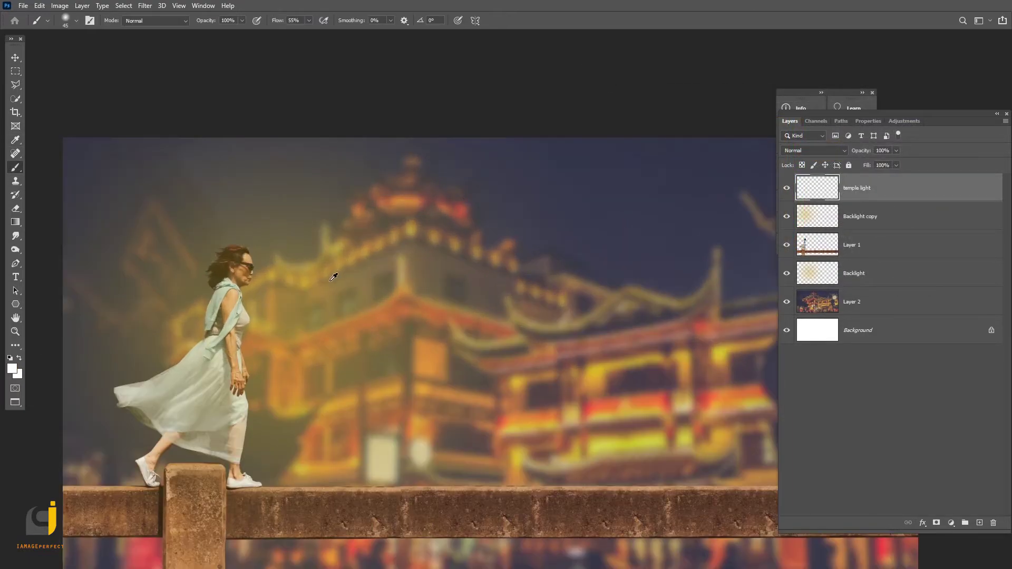
scroll(314, 318, up, 2)
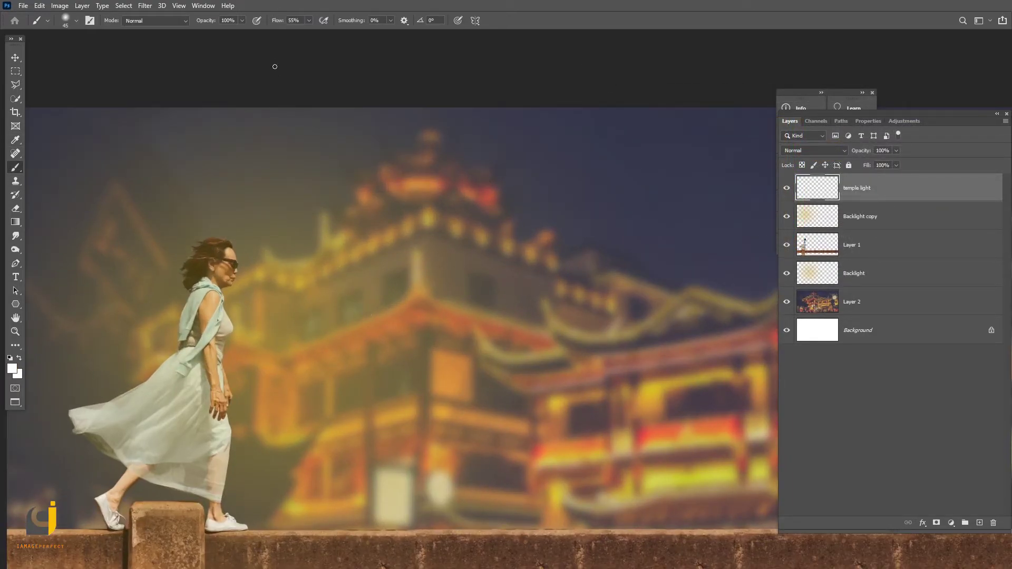
click(309, 20)
drag(307, 32, 452, 33)
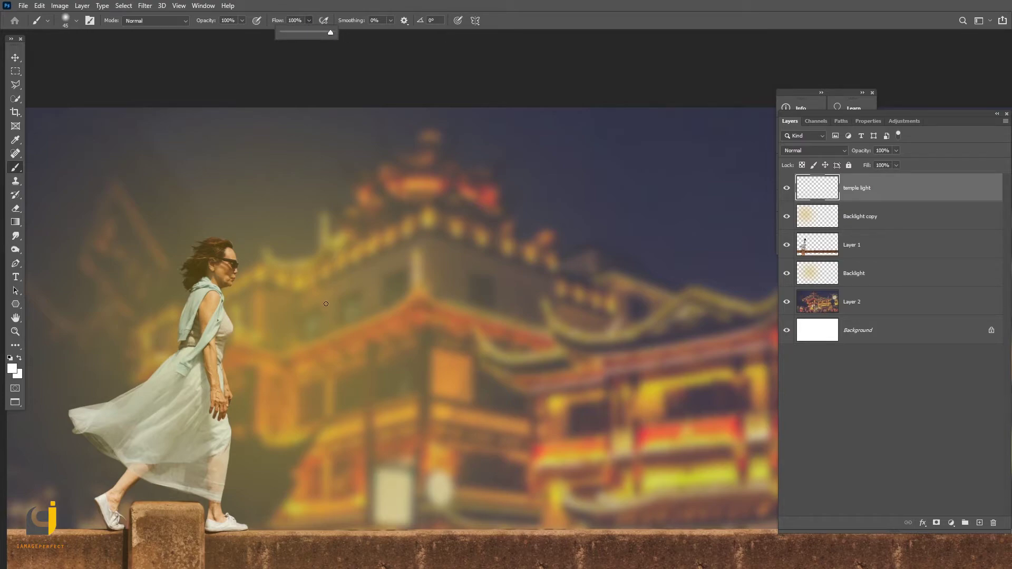
click(316, 322)
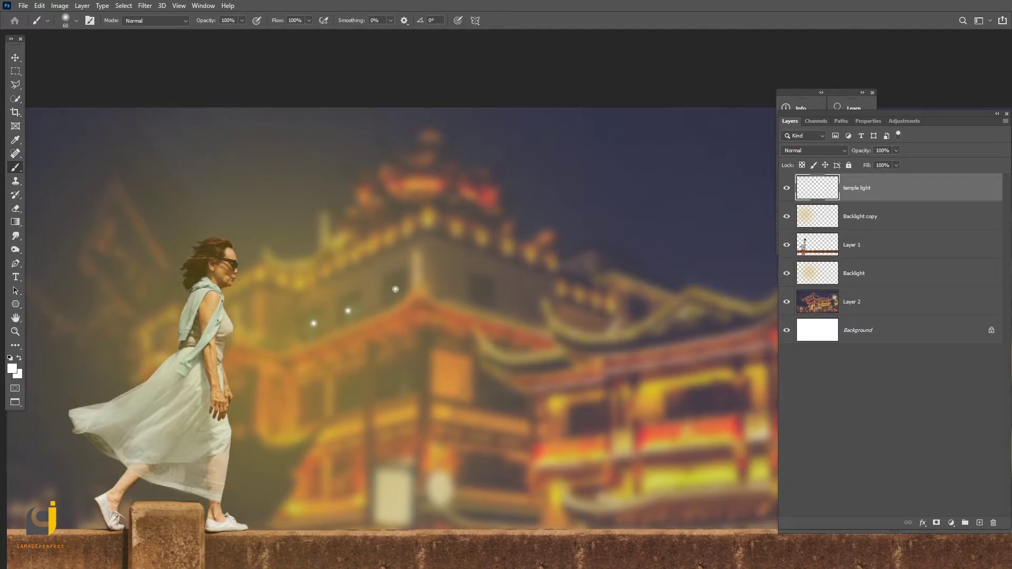
Step: Dab small white light dots across the temple windows
click(482, 290)
scroll(395, 290, down, 2)
click(288, 305)
click(370, 284)
scroll(399, 283, up, 2)
click(399, 267)
click(398, 287)
click(527, 264)
click(501, 267)
scroll(502, 268, right, 3)
click(333, 256)
click(424, 236)
Step: Dab white dots around and below the dark round lantern
click(464, 274)
click(489, 287)
click(531, 277)
click(544, 251)
click(506, 358)
click(508, 378)
scroll(294, 188, down, 2)
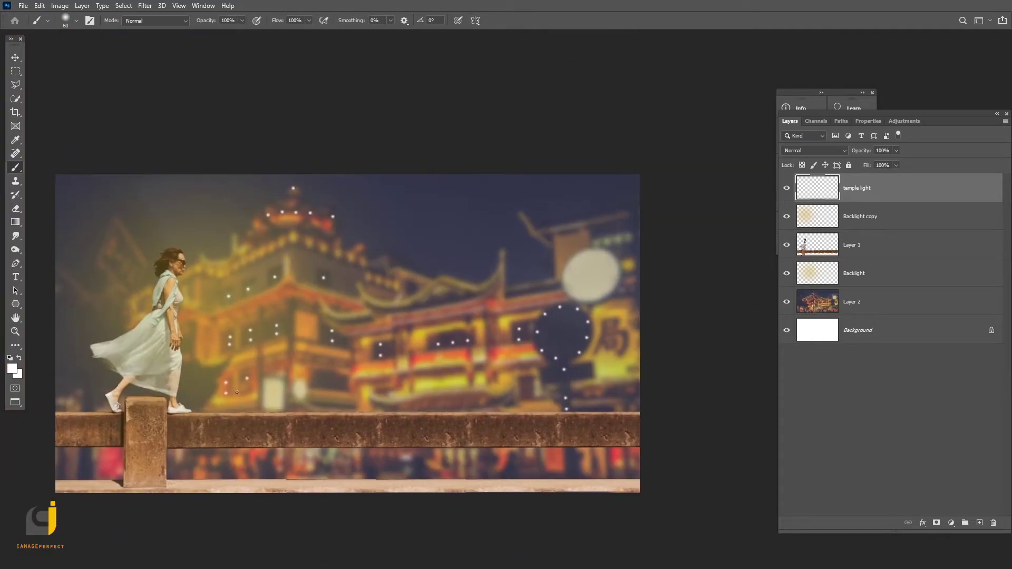
click(144, 6)
mouse_move(151, 124)
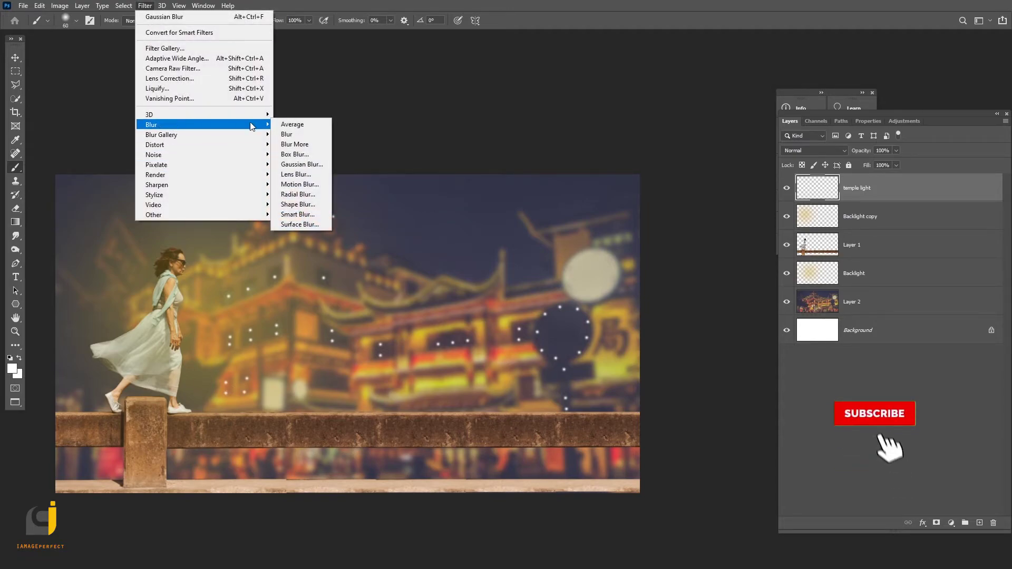
Step: Soften the dots with a reduced-radius Gaussian Blur, then stamp visible layers into a merged layer
click(298, 164)
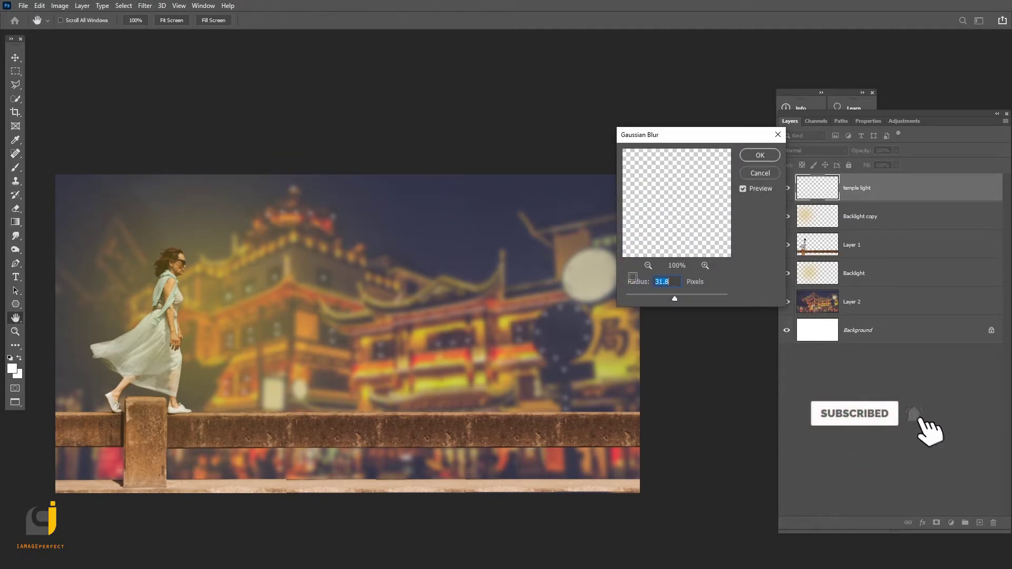
drag(675, 298, 661, 297)
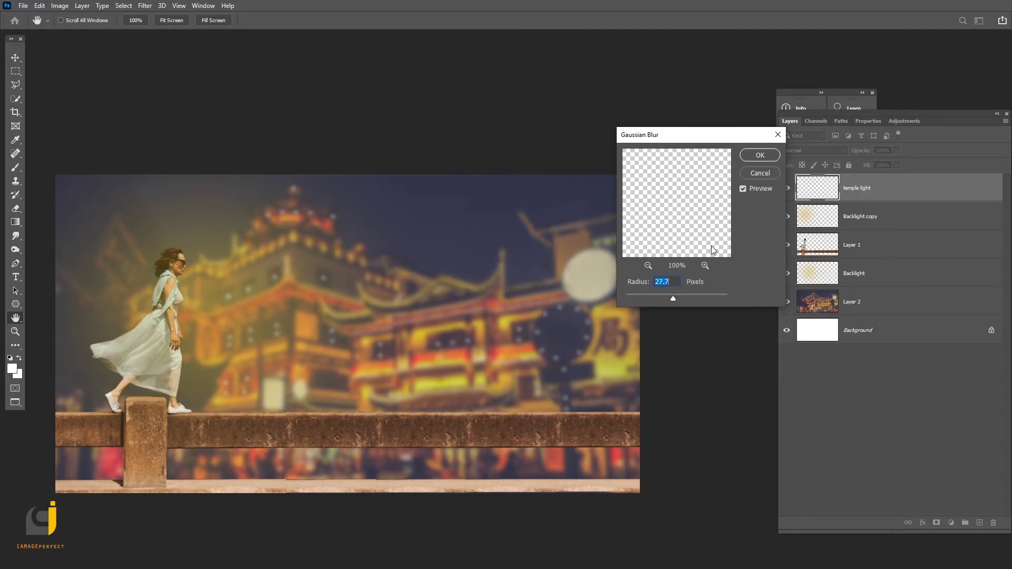
click(764, 157)
key(ctrl+shift+alt+e)
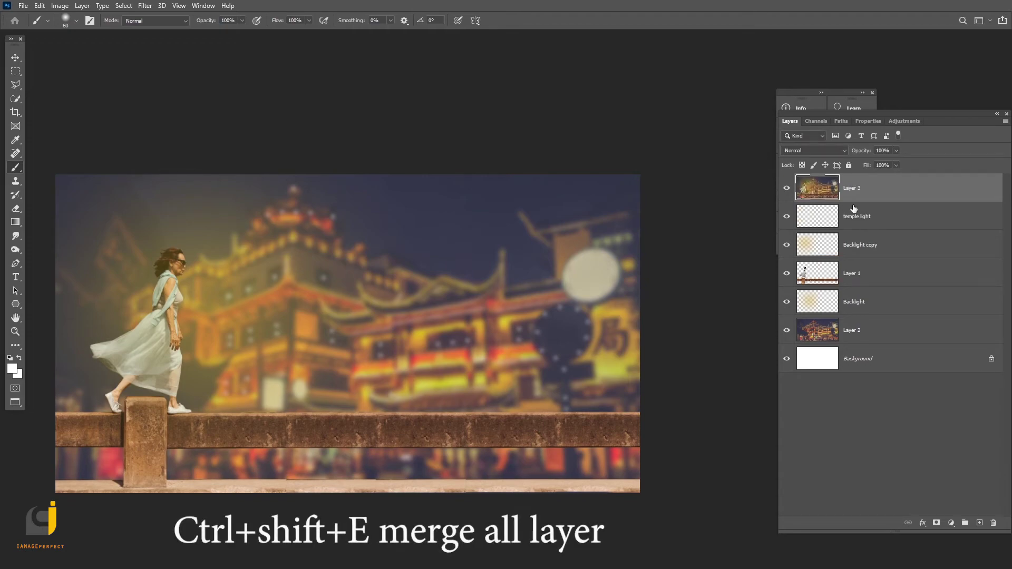
Step: In Camera Raw, warm Temperature to +10, raise Exposure to +0.35 and lift the tone curve
click(144, 5)
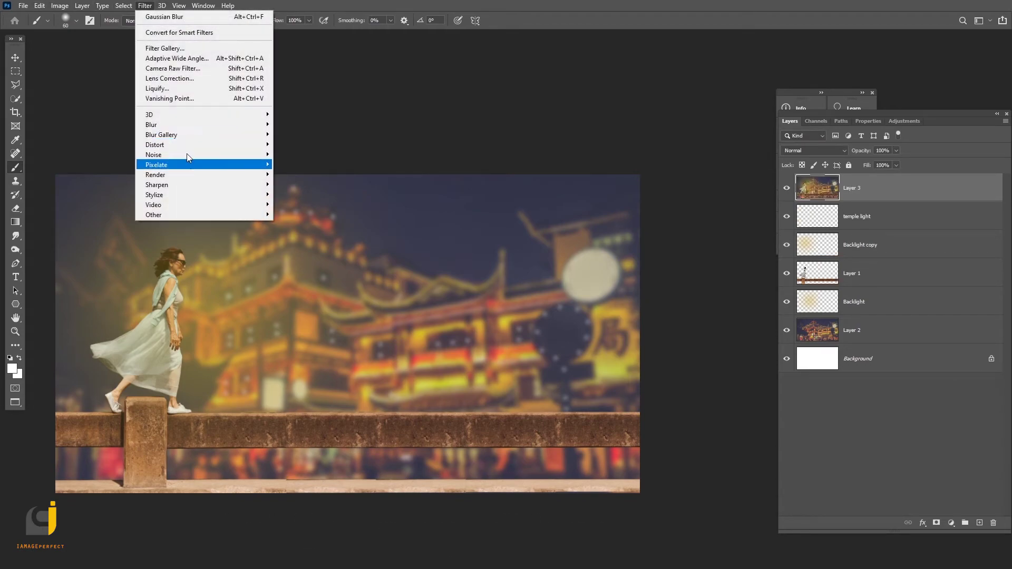
click(185, 73)
drag(836, 188, 842, 187)
click(836, 233)
mouse_move(838, 235)
mouse_down()
mouse_move(822, 266)
mouse_move(849, 280)
mouse_up()
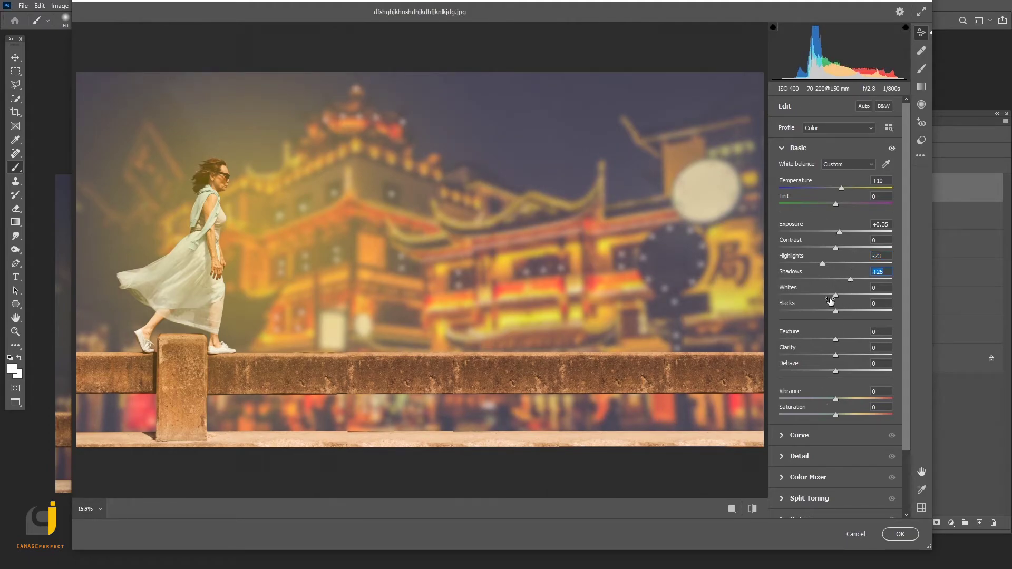
scroll(804, 345, down, 3)
click(787, 362)
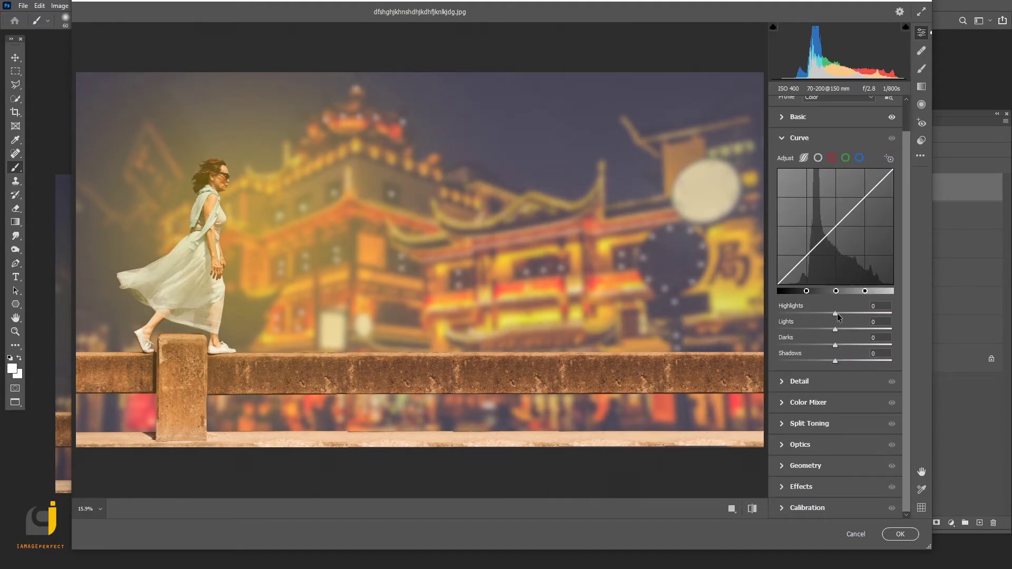
mouse_move(837, 314)
mouse_down()
mouse_move(814, 321)
mouse_move(842, 328)
mouse_up()
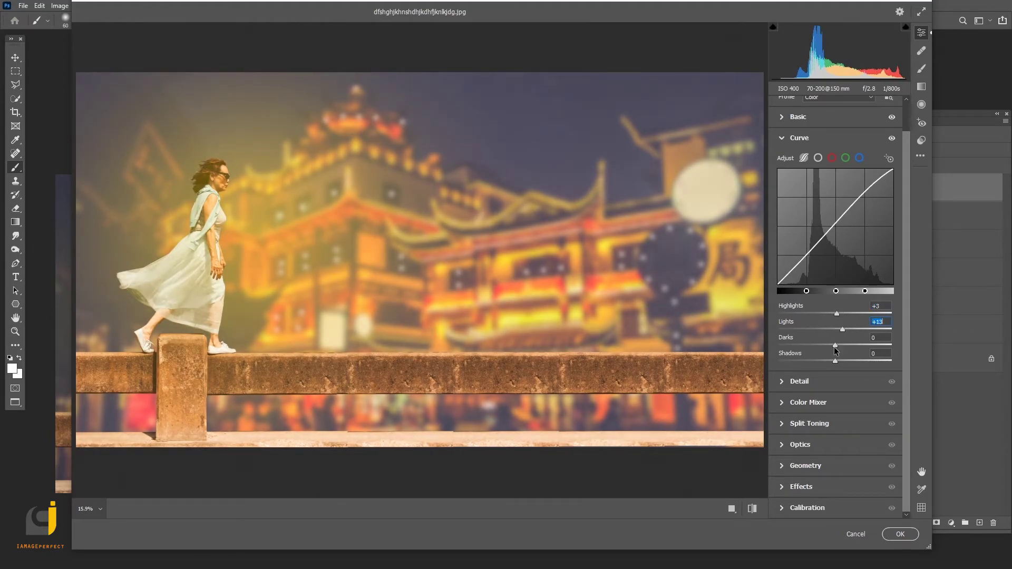
Step: Add sharpening and noise reduction, shift yellows toward orange, and raise Yellows (+46), Aquas and Blues saturation
click(811, 382)
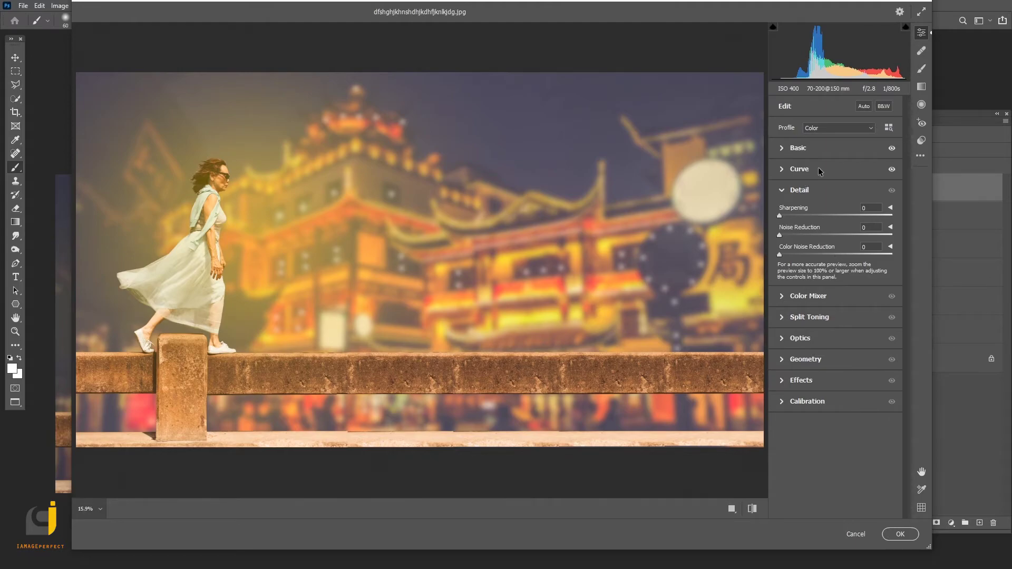
drag(780, 235, 797, 235)
click(795, 216)
click(785, 297)
click(806, 246)
drag(835, 293, 815, 296)
click(813, 242)
drag(835, 298, 861, 298)
mouse_move(835, 330)
mouse_down()
mouse_move(869, 329)
mouse_move(832, 314)
mouse_up()
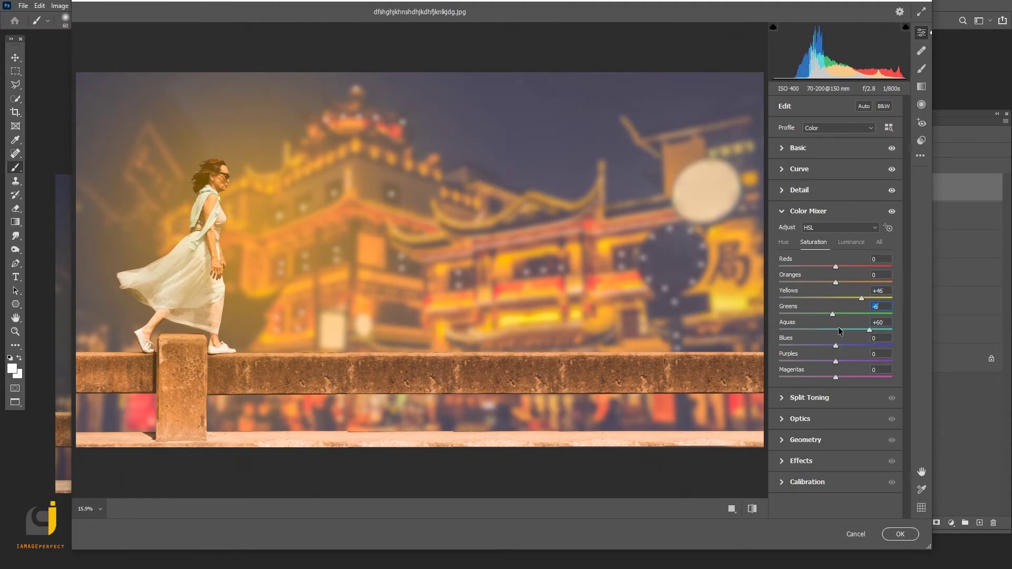
click(871, 346)
Step: Tint the shadows purple with Split Toning saturation, then open the Optics and Calibration controls
click(821, 398)
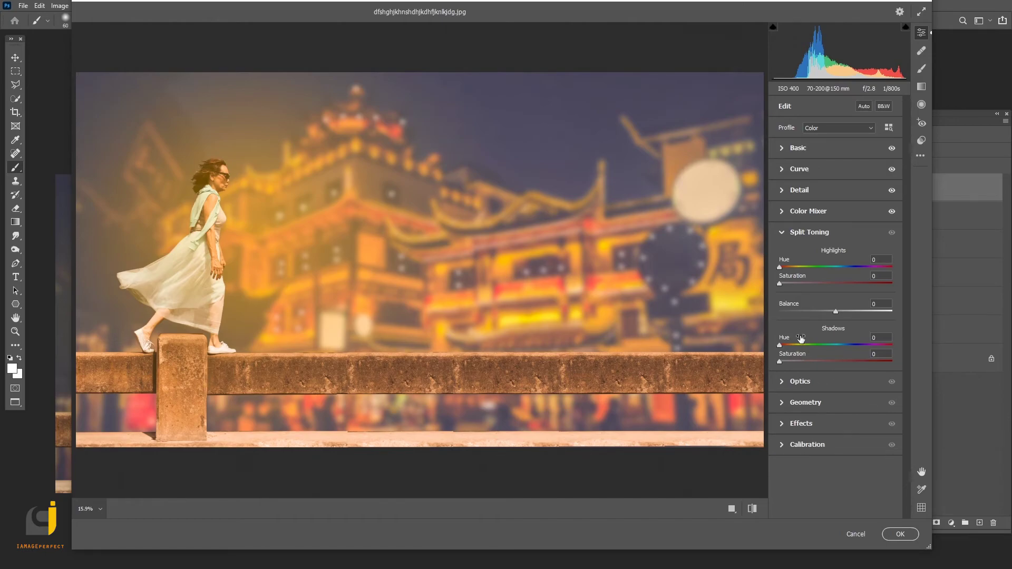
mouse_move(780, 361)
mouse_down()
mouse_move(806, 361)
mouse_move(794, 361)
mouse_up()
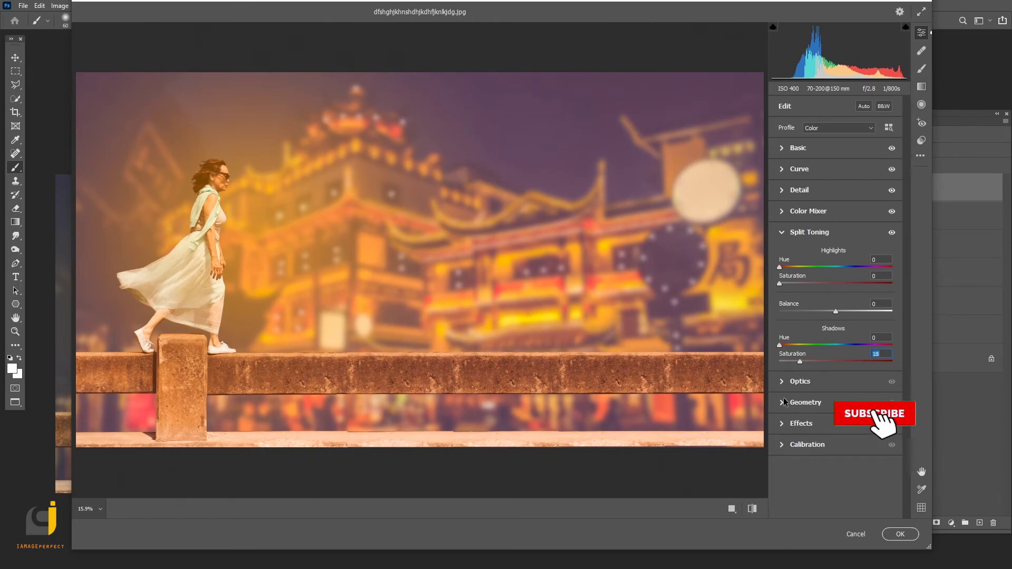
click(790, 381)
click(783, 347)
click(783, 384)
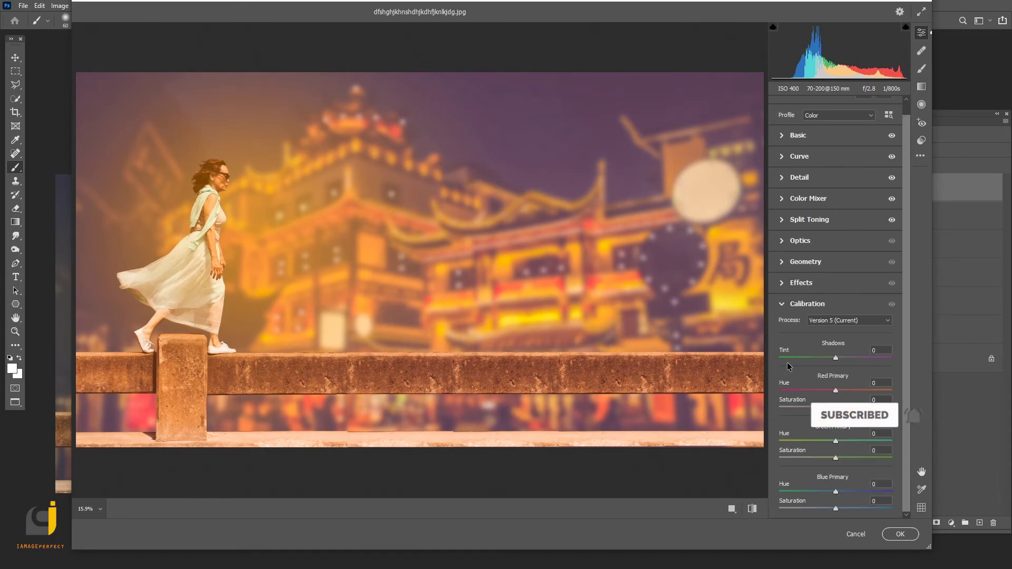
Step: Return to the Basic tone panel and adjust a tone slider
click(812, 303)
click(796, 148)
scroll(811, 356, down, 2)
scroll(811, 357, up, 1)
drag(835, 347, 839, 346)
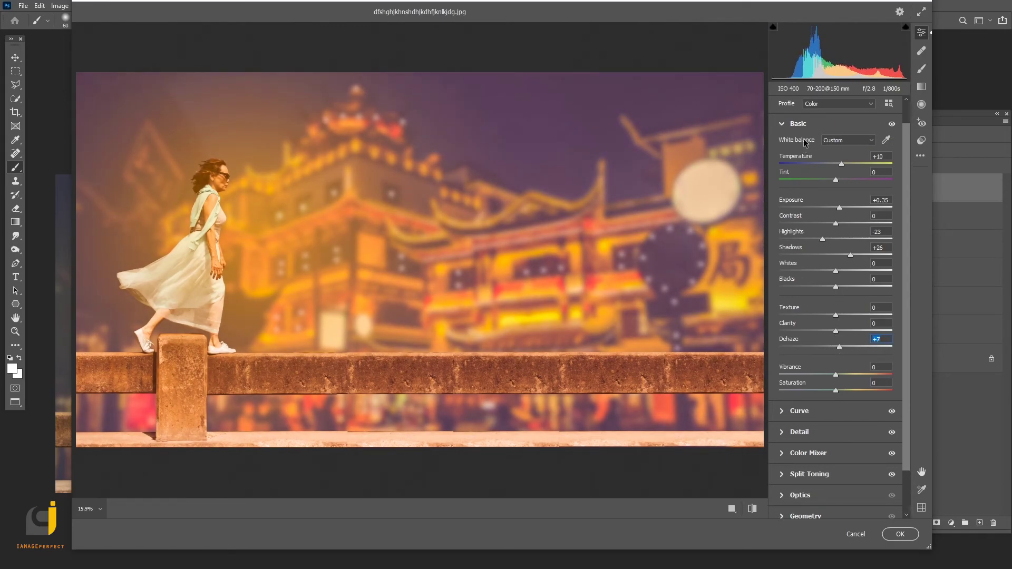
scroll(810, 235, down, 1)
Step: Darken the edges with an Optics vignette and distortion tweak, then apply the Camera Raw grade
click(791, 449)
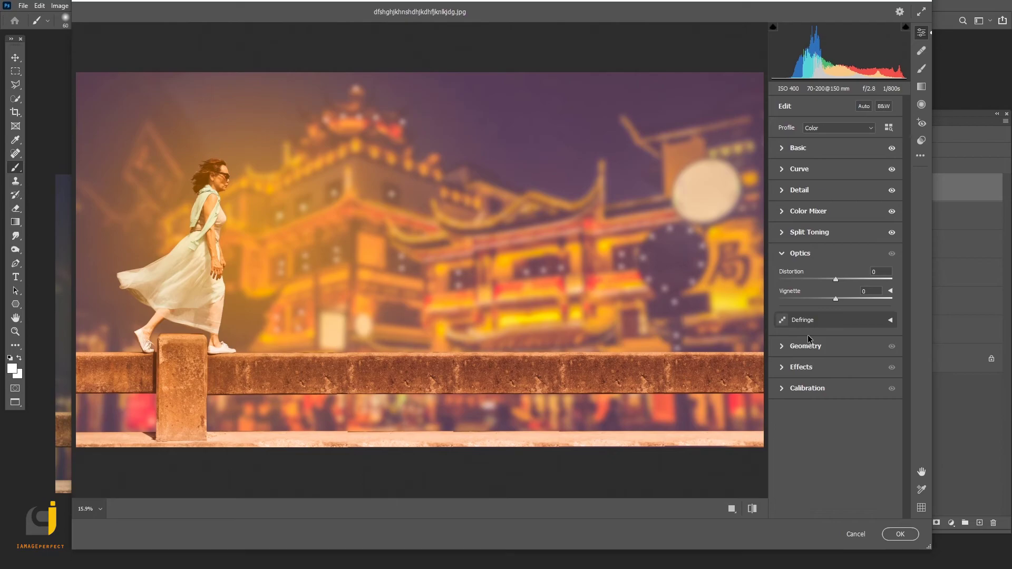
mouse_move(835, 299)
mouse_down()
mouse_move(819, 298)
mouse_move(843, 285)
mouse_move(830, 286)
mouse_up()
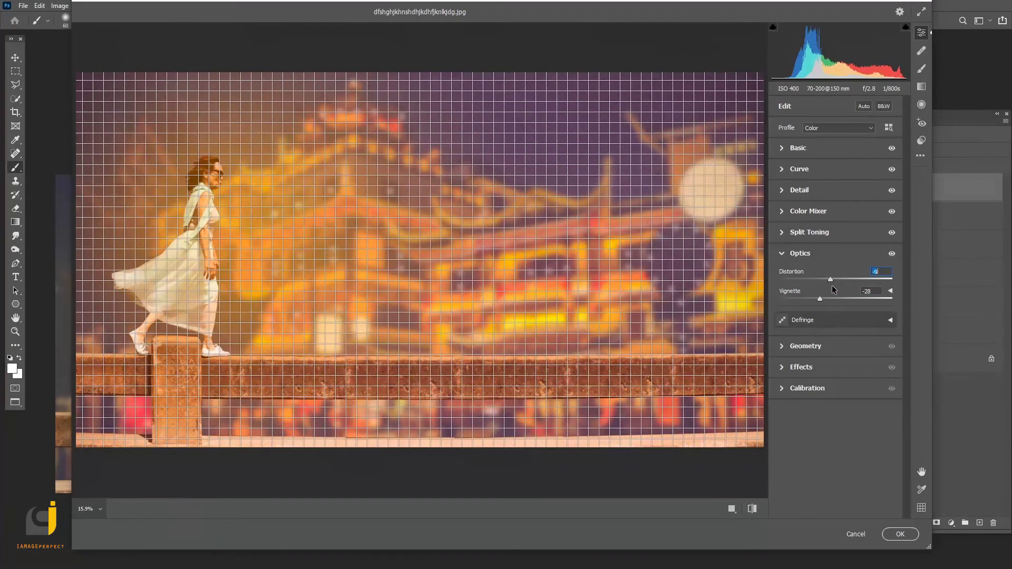
mouse_move(822, 298)
mouse_down()
mouse_move(832, 280)
mouse_move(827, 311)
mouse_move(851, 338)
mouse_move(831, 372)
mouse_move(846, 399)
mouse_move(840, 415)
mouse_up()
click(780, 147)
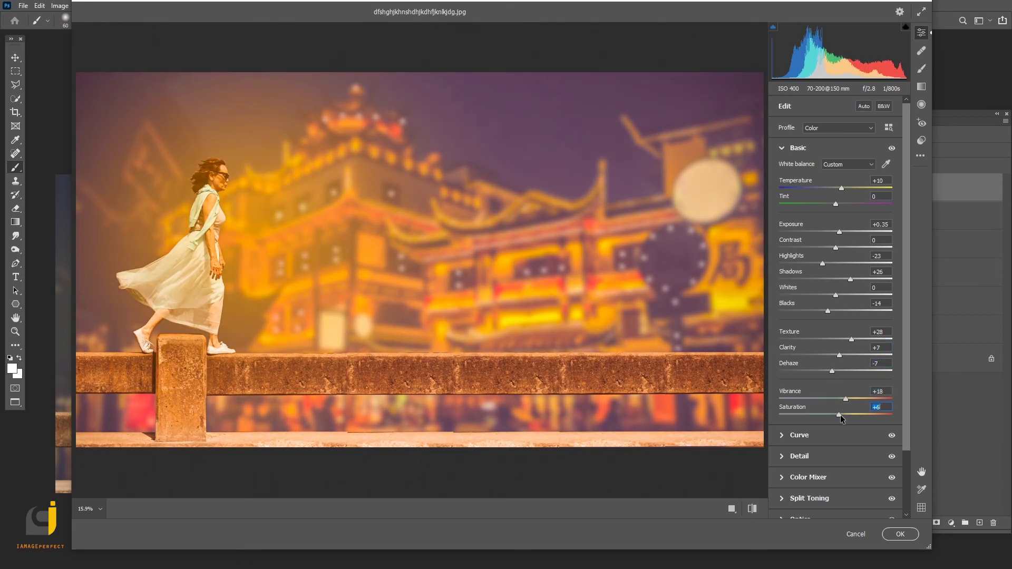
click(897, 537)
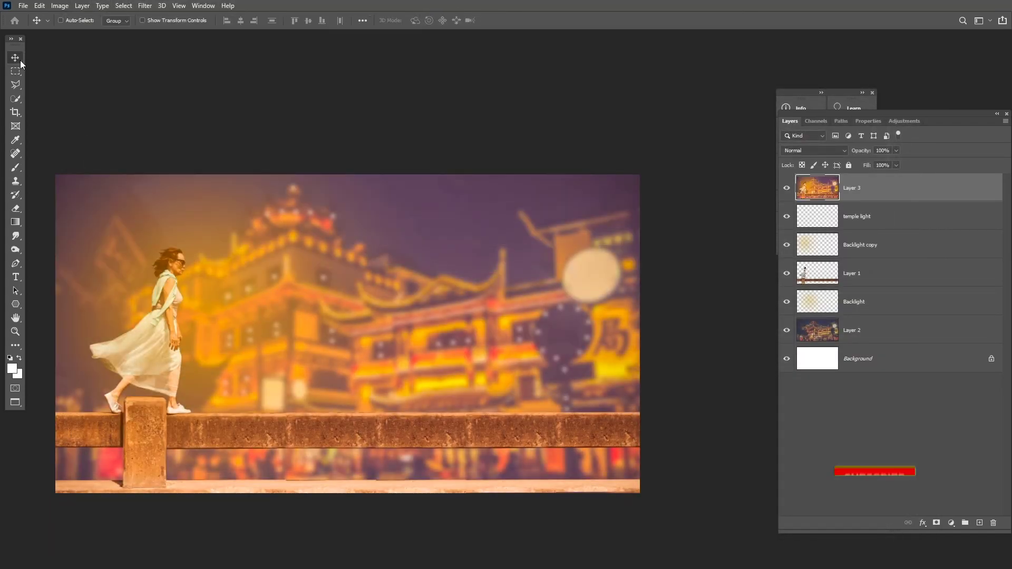